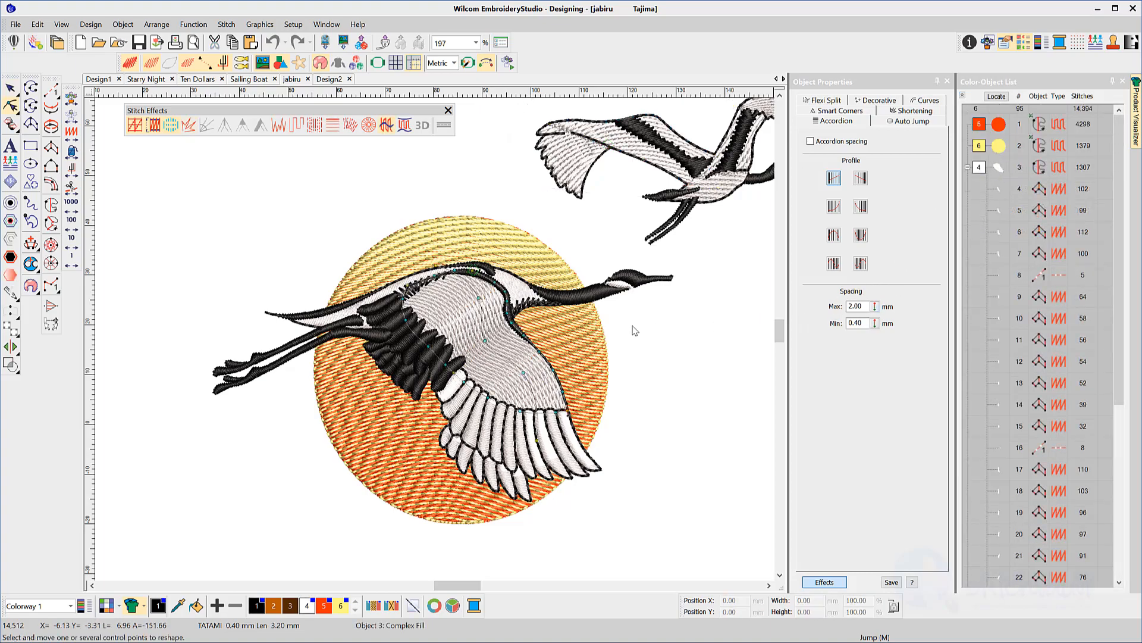
Step: Examine the stitching of the bird's wing and the two-colour sun in the jabiru design with the realistic stitch view off
key("t")
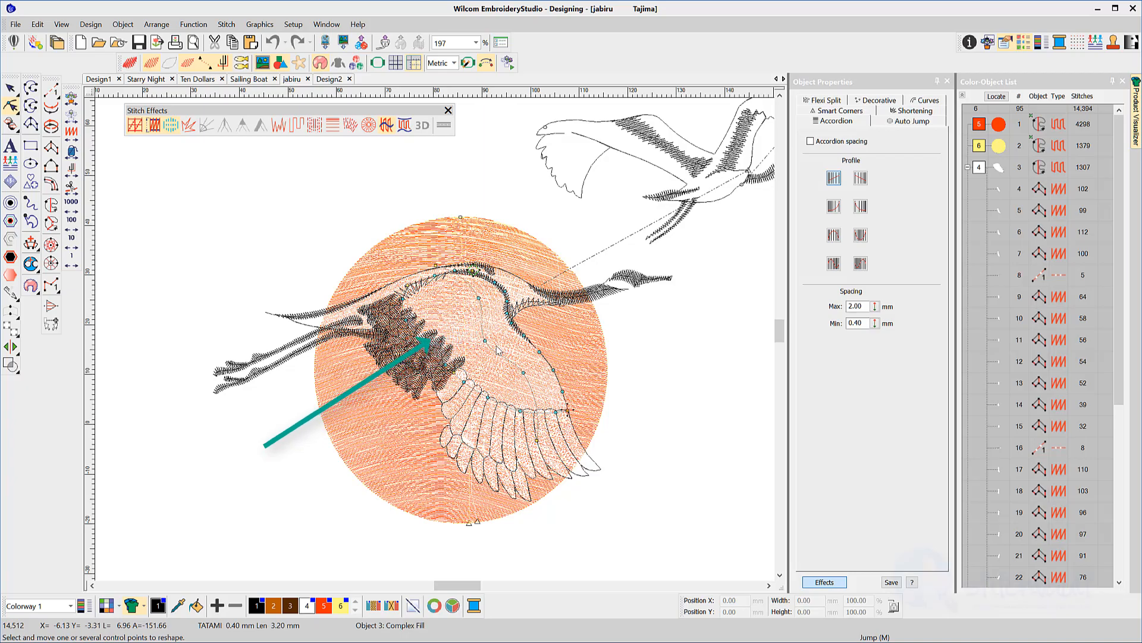
scroll(503, 349, "up", 3)
scroll(433, 341, "up", 3)
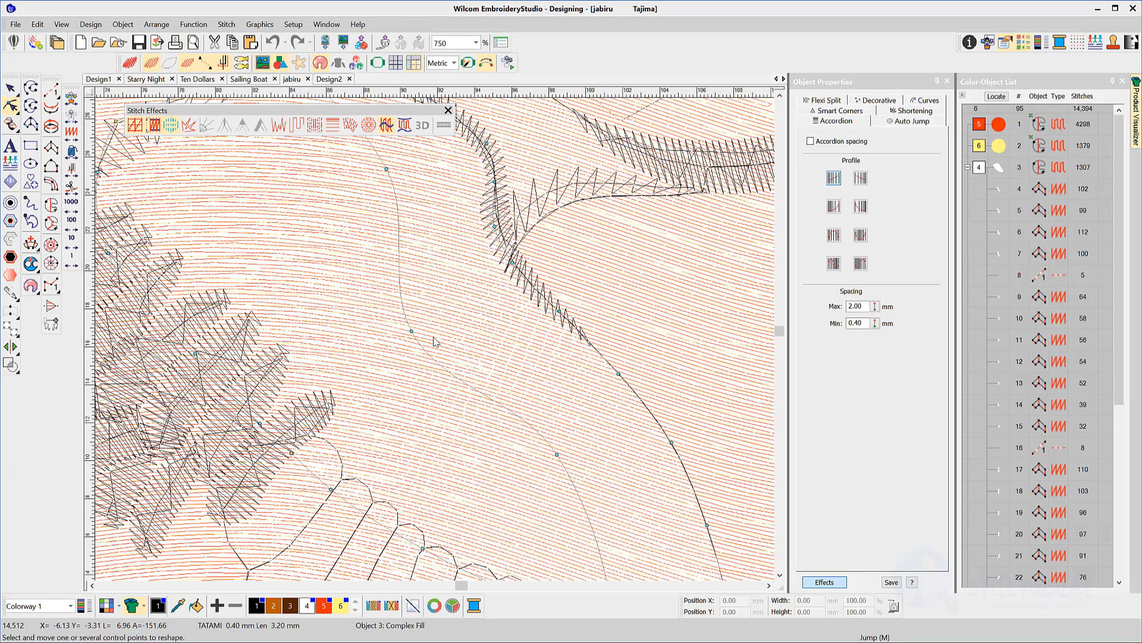
scroll(433, 342, "down", 3)
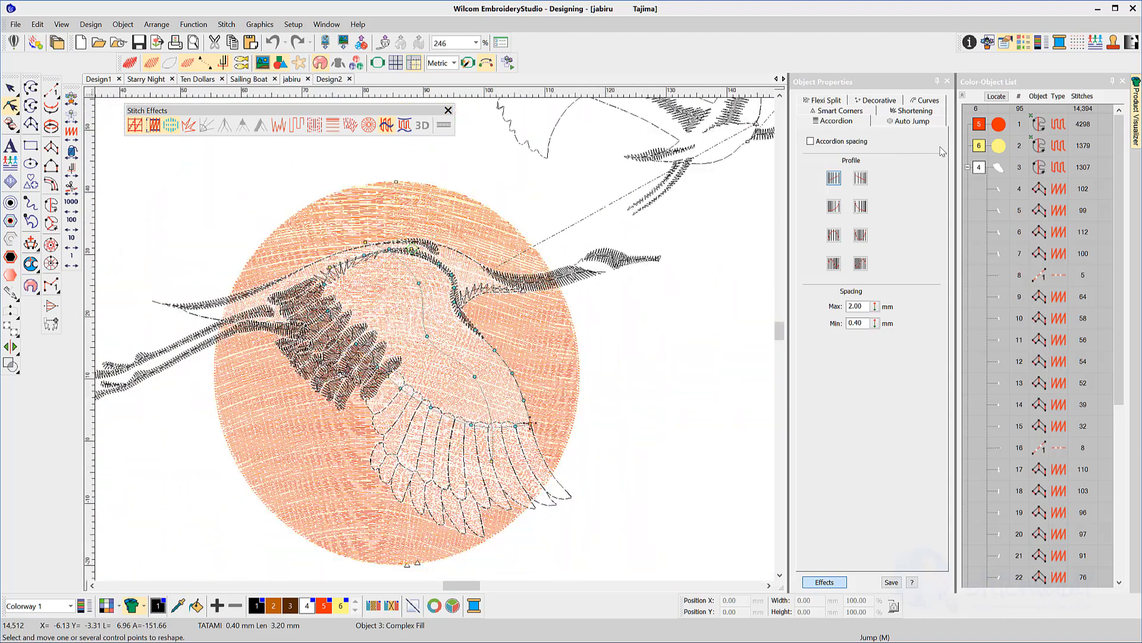
left_click(999, 147)
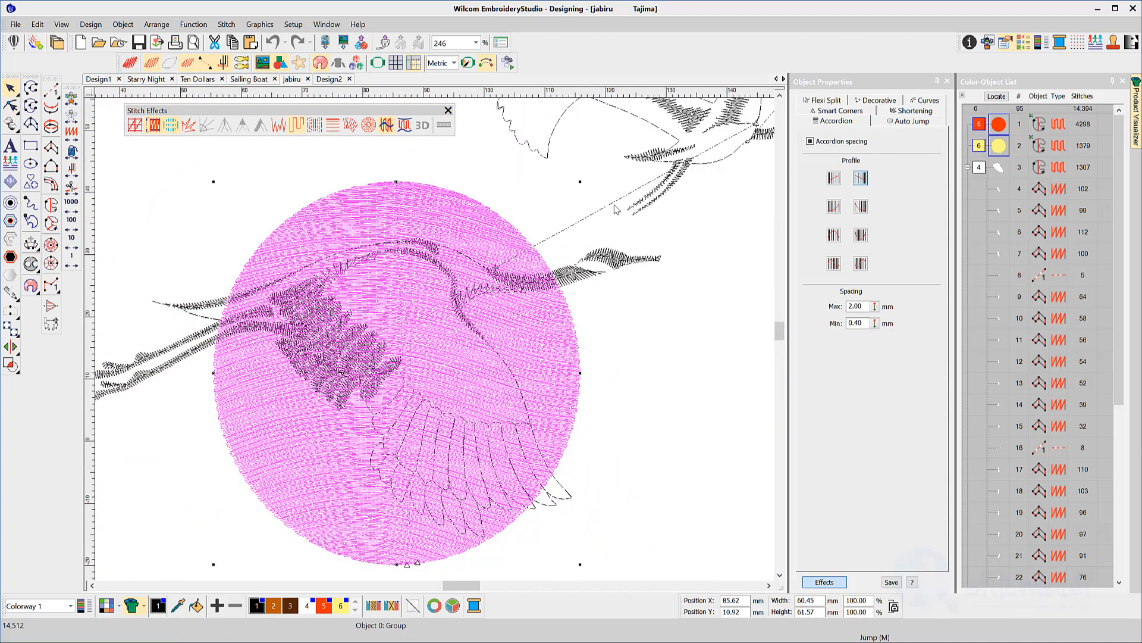
key("h")
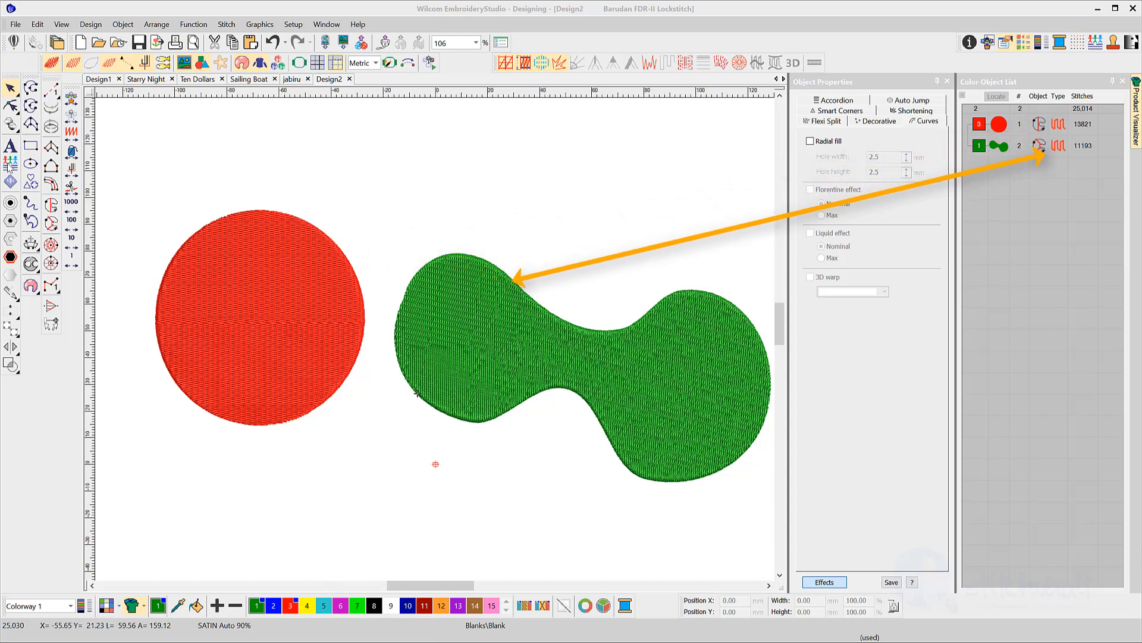
Step: Apply the Florentine effect at Nominal to the red circle and show its guide line for reshaping
left_click(10, 89)
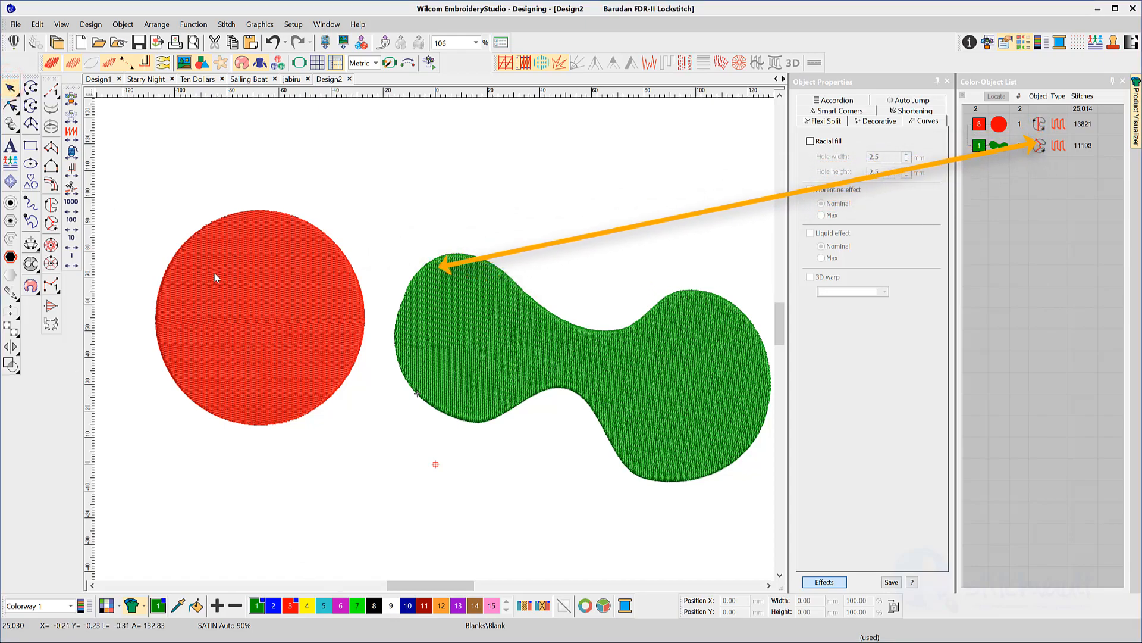
left_click(1036, 129)
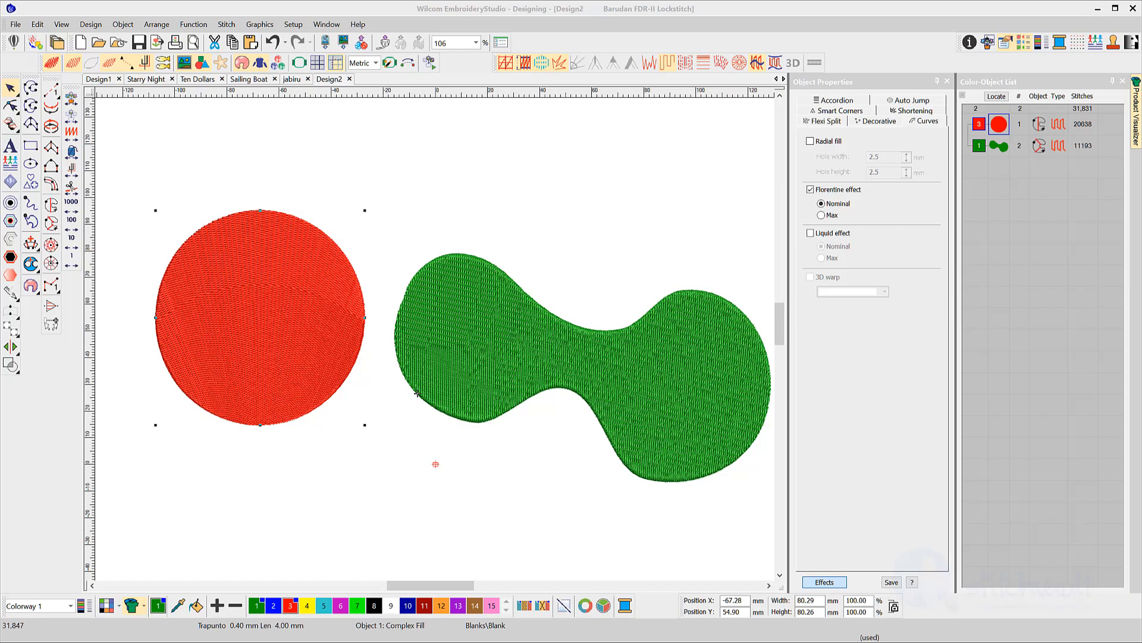
left_click(10, 106)
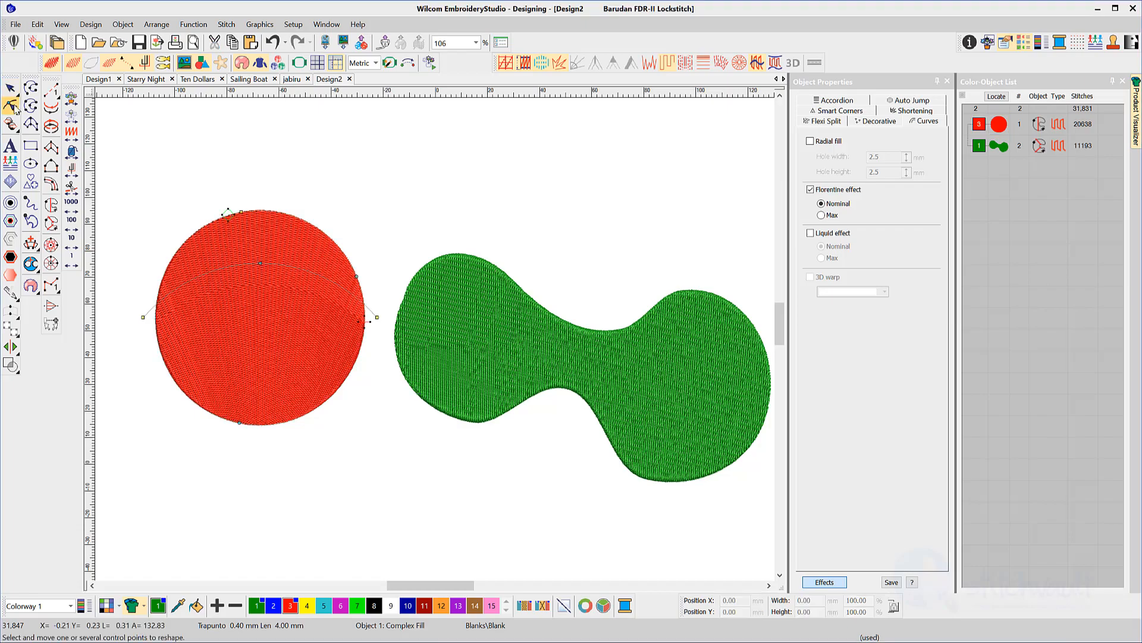
Step: Try bending the red circle's Florentine guide line downward and raising an added point near its left end into an S-curve
left_click_drag(262, 263, 305, 385)
left_click(228, 388)
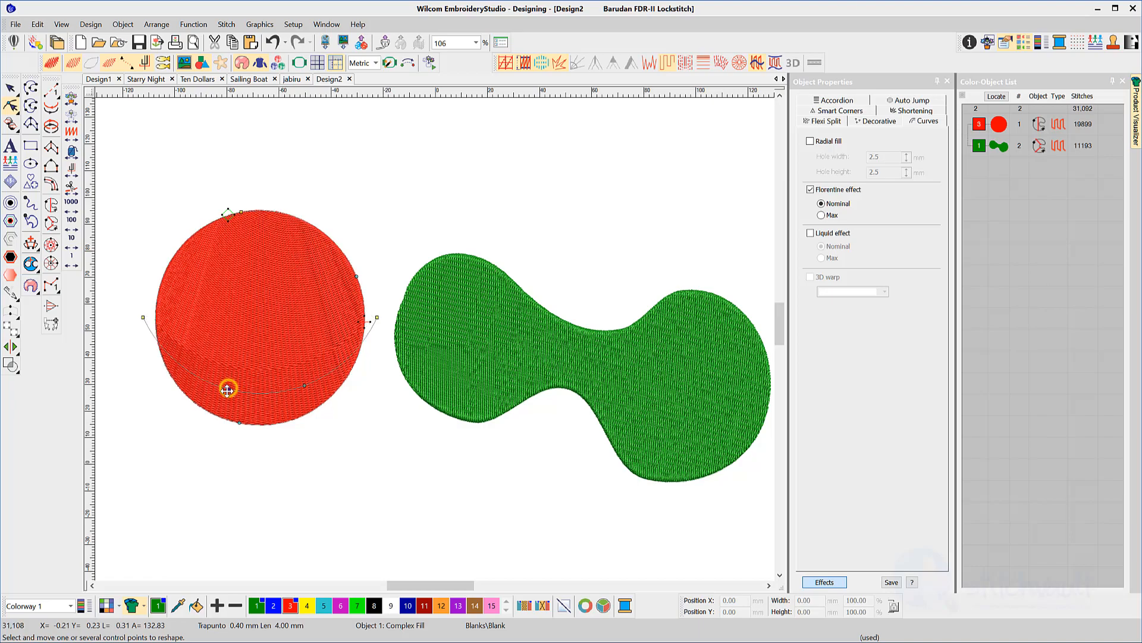
left_click_drag(218, 373, 199, 326)
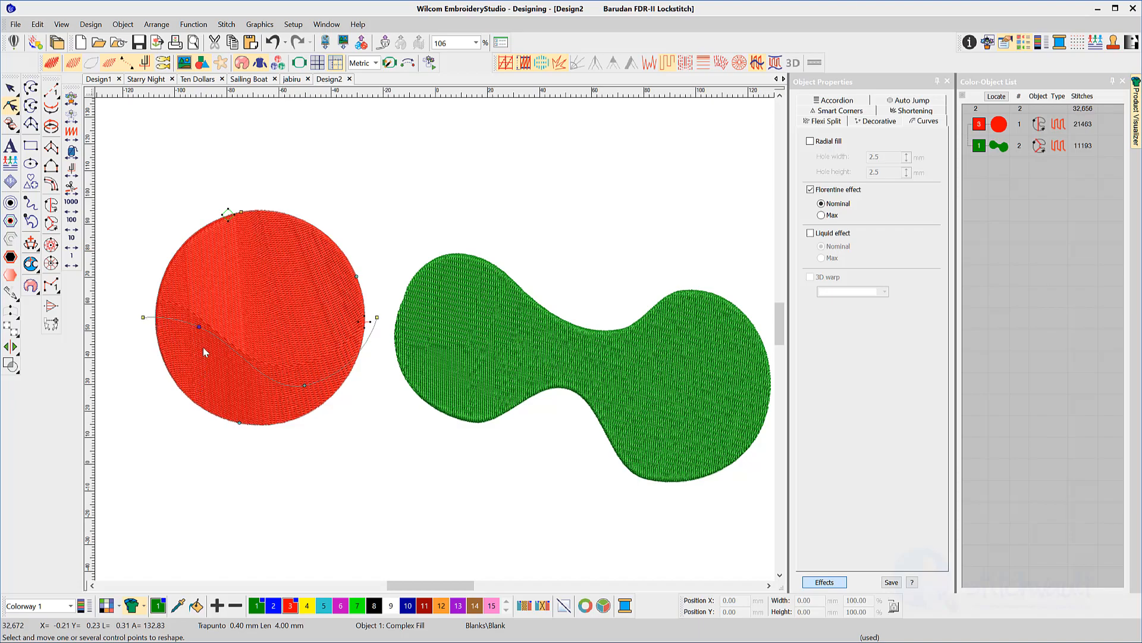
left_click_drag(199, 327, 175, 177)
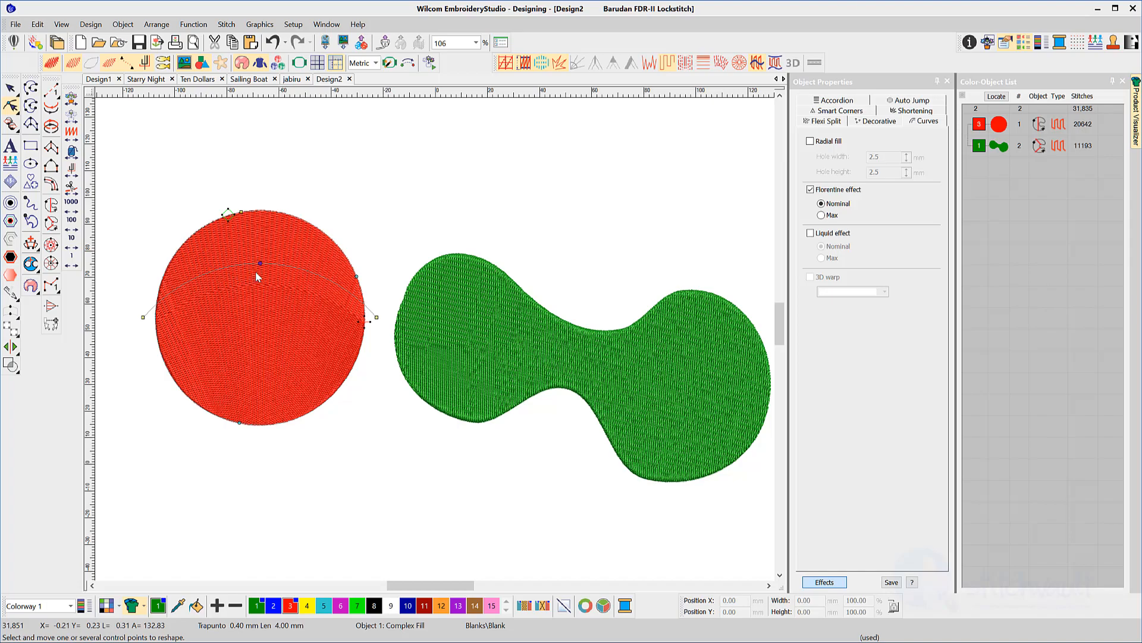
Step: Add a control point on the left half of the Florentine guide line and pull it down to form a wave
left_click(213, 270)
left_click_drag(213, 270, 200, 305)
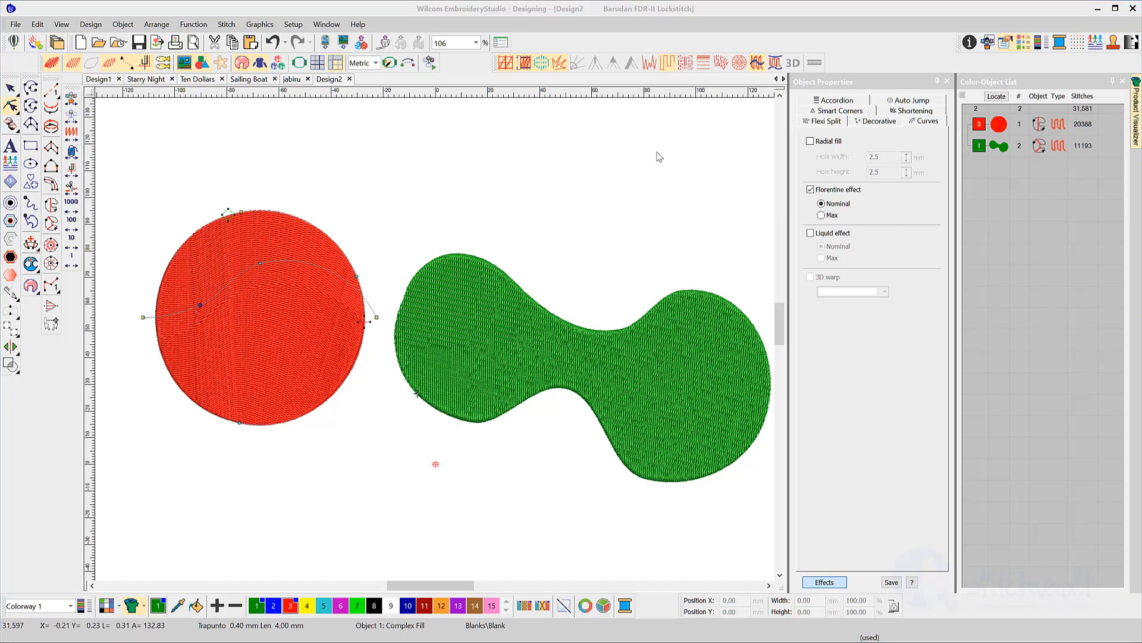
Step: Apply accordion spacing to the red circle with a minimum of 2 mm and a maximum of 4 mm
left_click(704, 63)
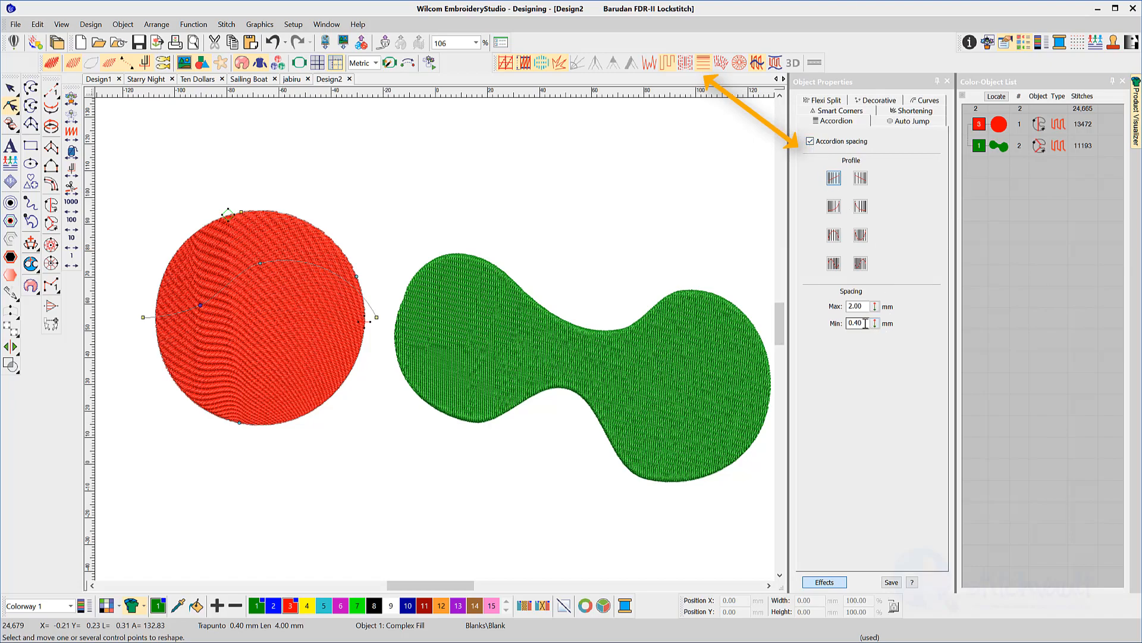
left_click_drag(866, 324, 845, 326)
type("2")
key("Return")
left_click_drag(865, 306, 831, 308)
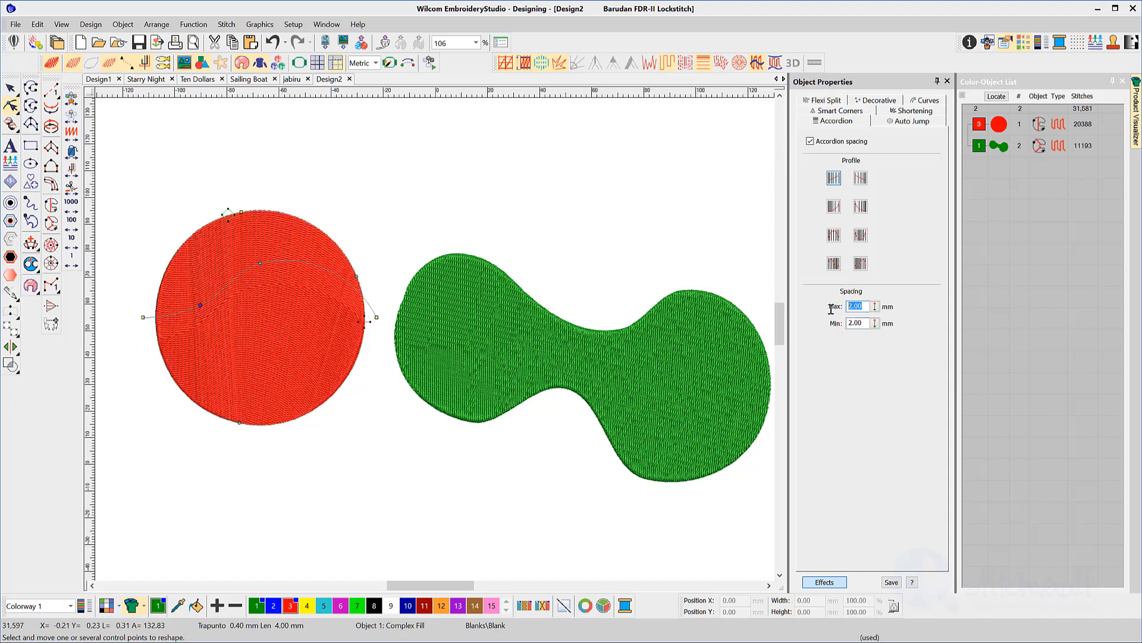
type("4")
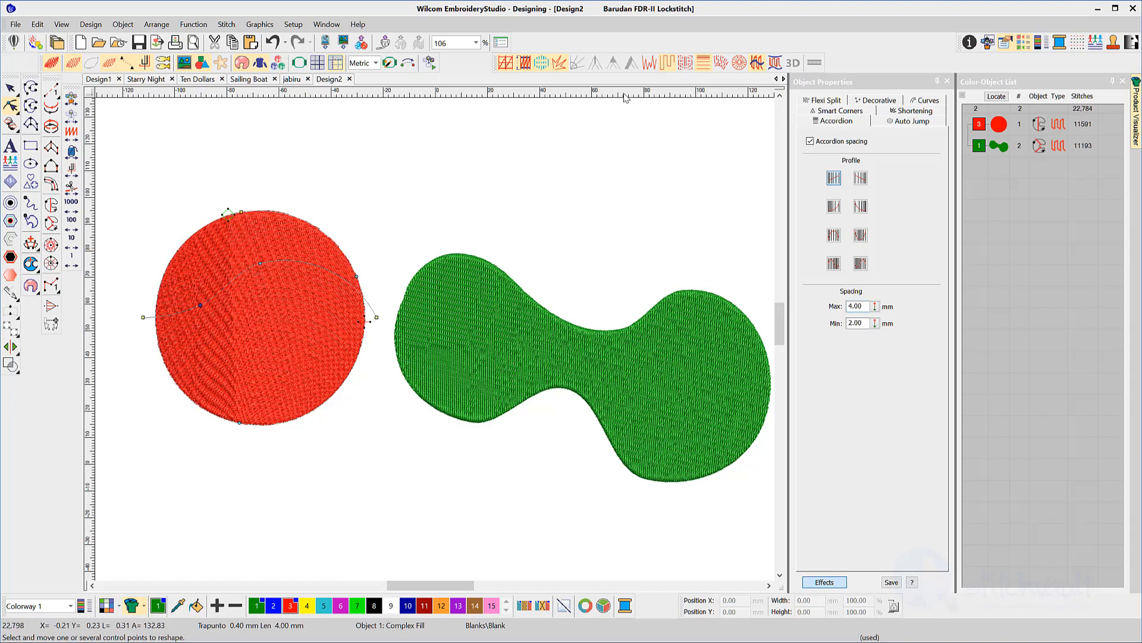
Step: Turn off the red circle's underlay and apply Trapunto after trying another position for the stitch end point on its outline
left_click(505, 63)
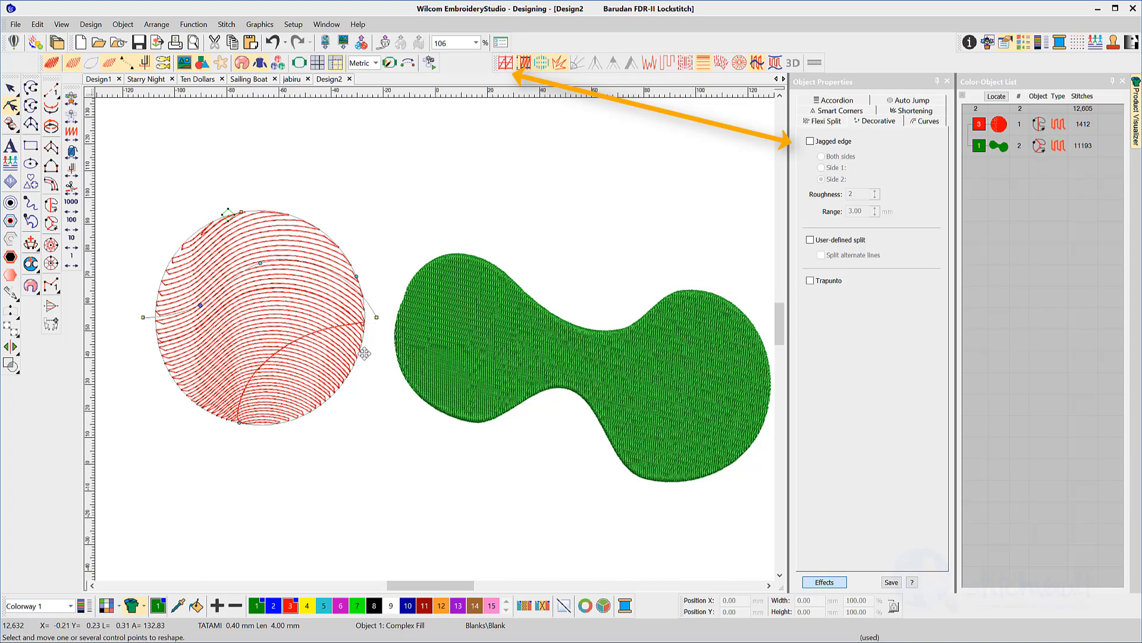
left_click_drag(365, 323, 276, 425)
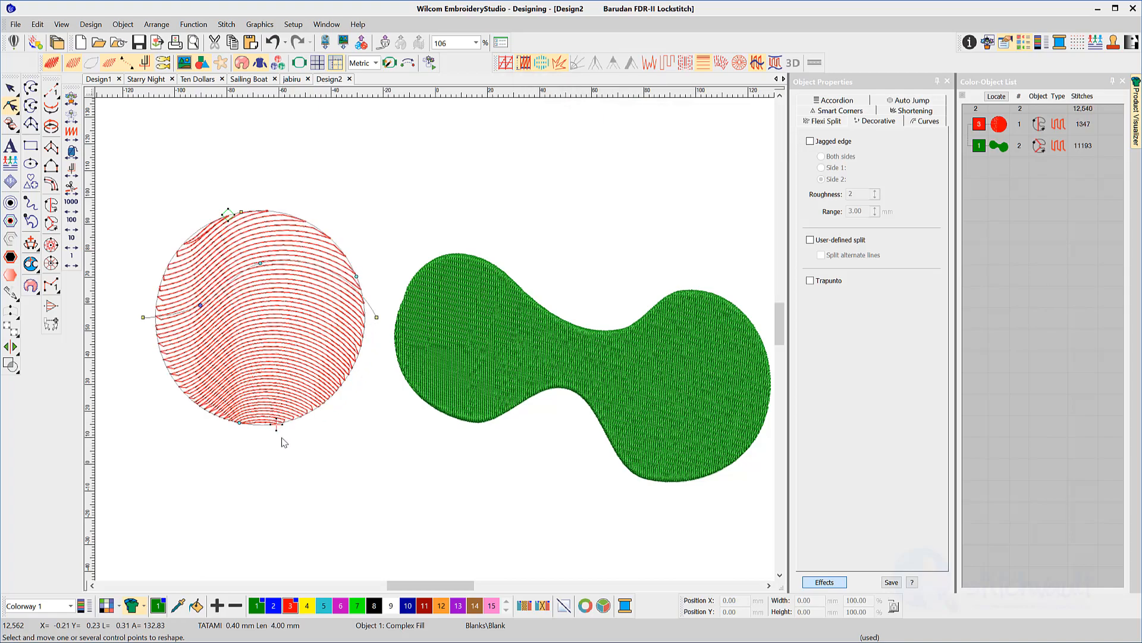
left_click_drag(288, 429, 365, 326)
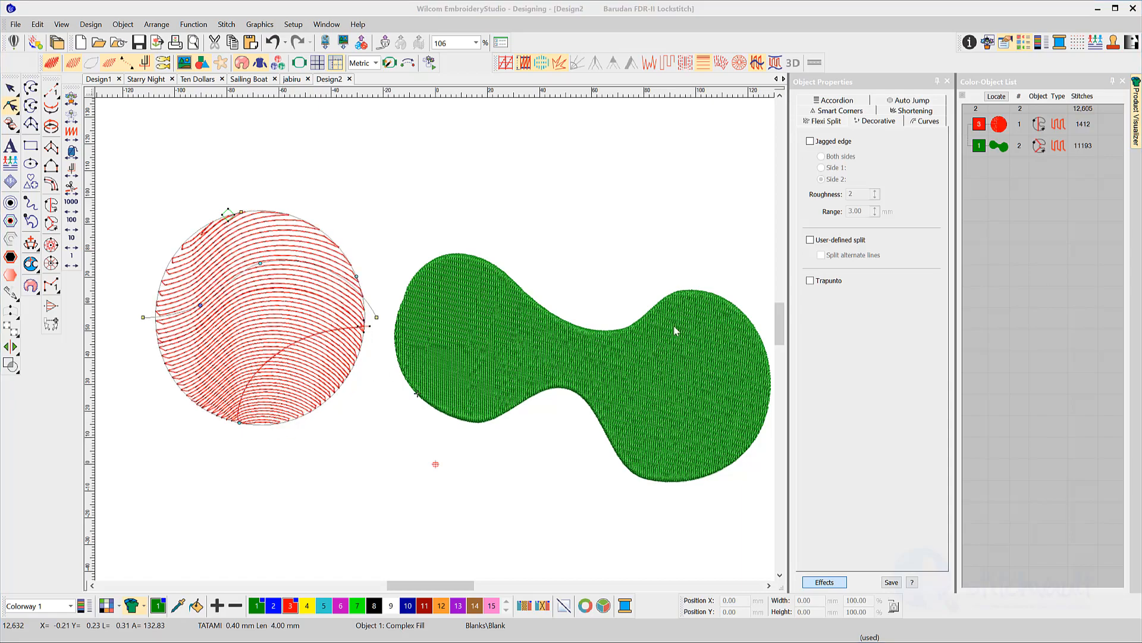
left_click(665, 66)
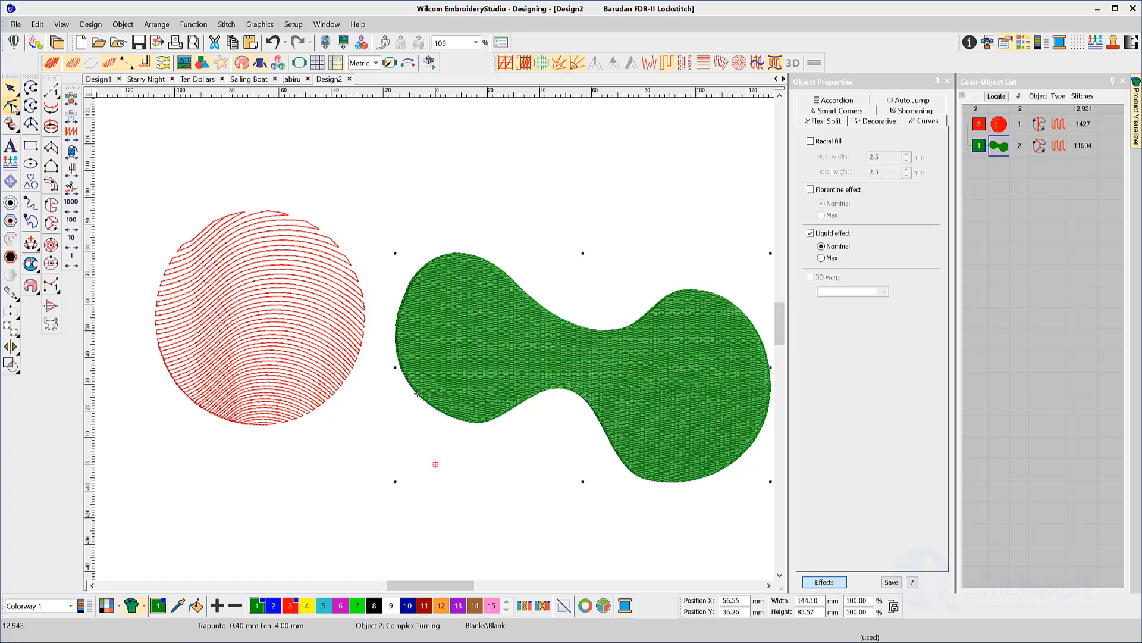
Step: Bow the green shape's Liquid effect baselines outward, the upper one upward and the lower one downward
left_click(9, 107)
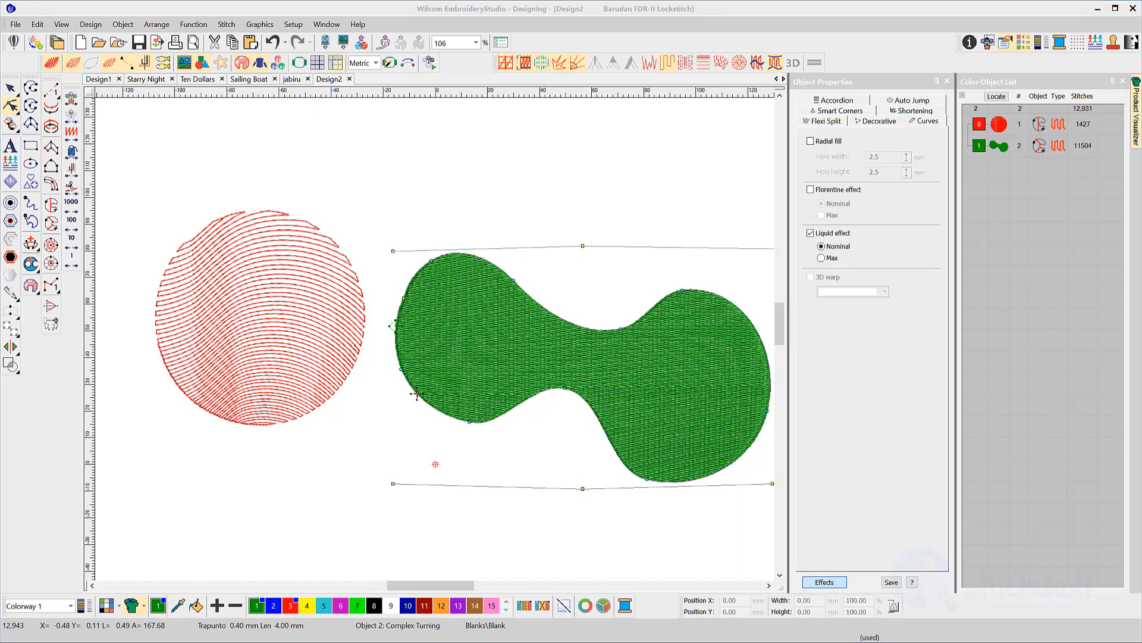
left_click_drag(584, 248, 583, 195)
left_click_drag(582, 489, 586, 545)
Step: Set the green shape's Tatami fill spacing to 4 mm and turn off its underlay
left_click(824, 581)
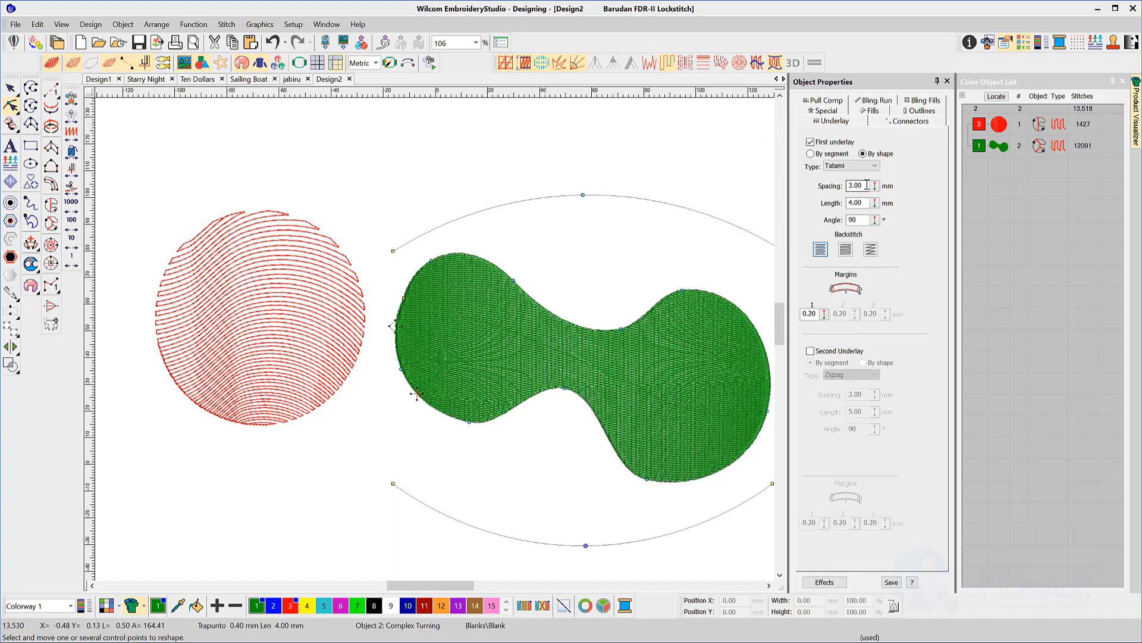
left_click(872, 111)
left_click_drag(863, 178, 817, 188)
type("4")
key("Return")
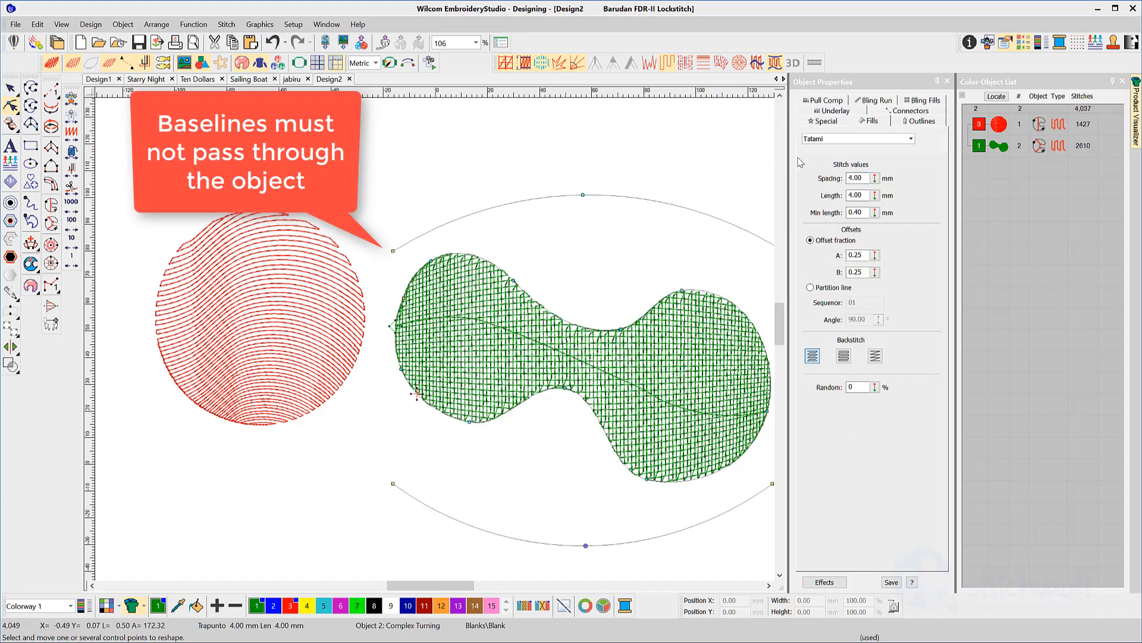
left_click(506, 62)
Step: Reshape the green shape's upper and lower Liquid effect baselines by moving their middle and end control points
left_click_drag(583, 196, 584, 178)
left_click_drag(585, 545, 510, 461)
left_click_drag(317, 375, 305, 311)
left_click_drag(696, 375, 713, 333)
left_click_drag(704, 140, 728, 214)
left_click_drag(318, 142, 310, 163)
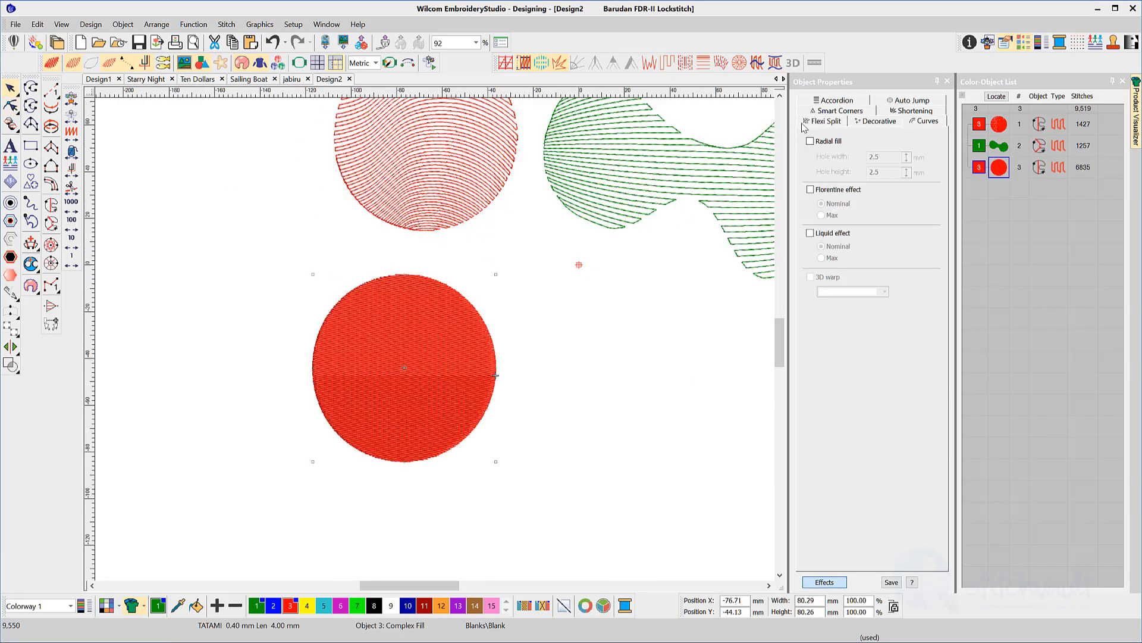
Step: Turn on a Tatami first underlay for the separate lower red circle
left_click(817, 577)
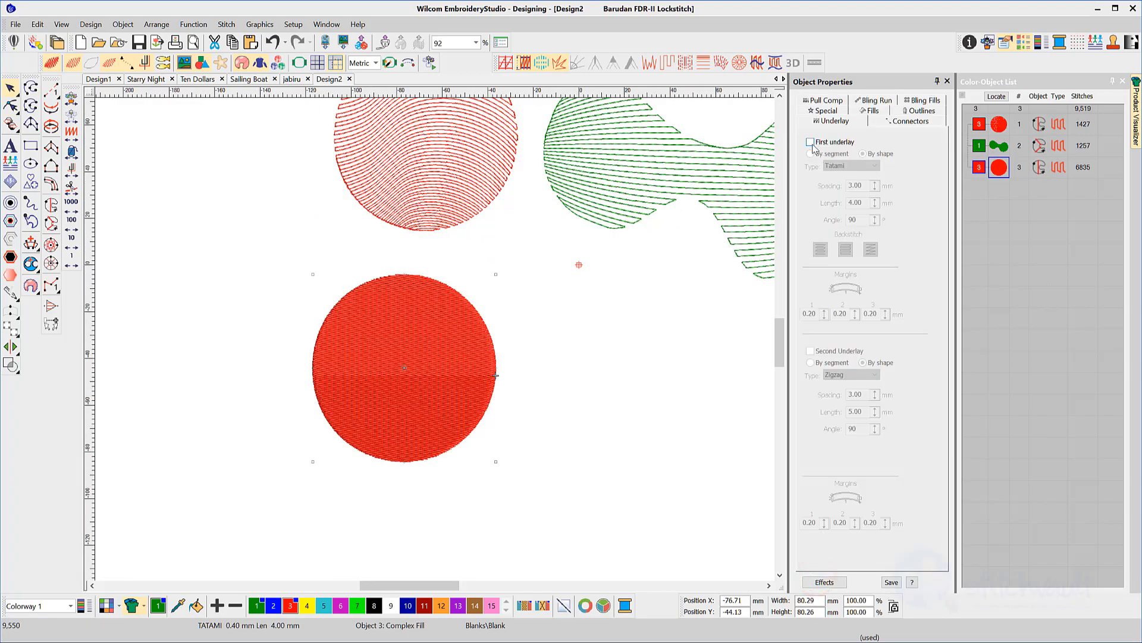
left_click(810, 142)
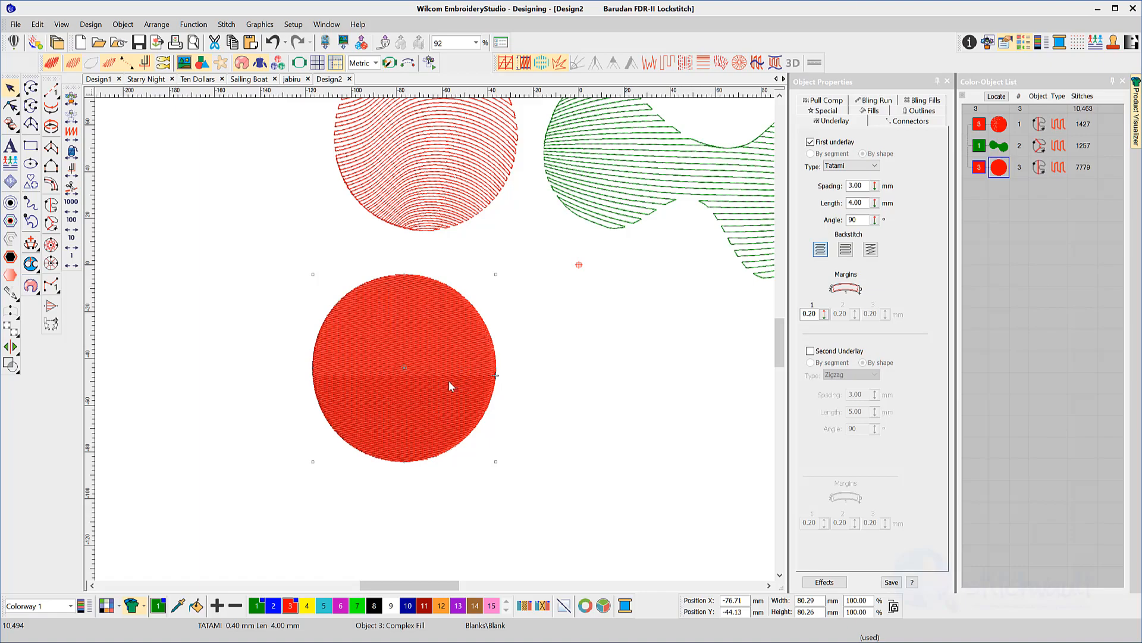
left_click(542, 380)
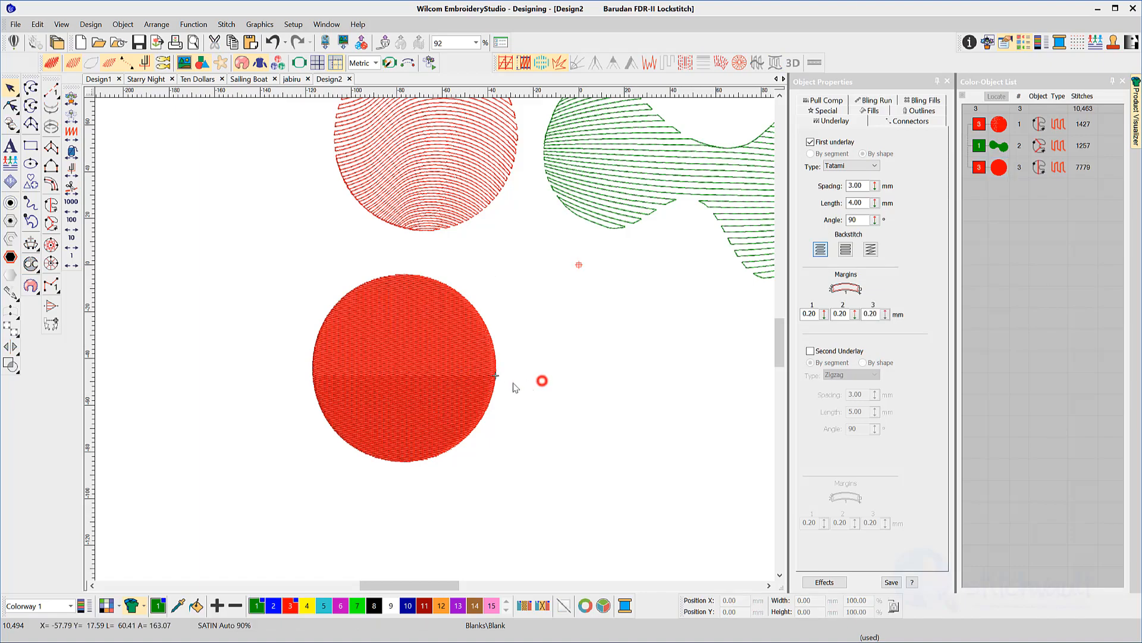
left_click(467, 382)
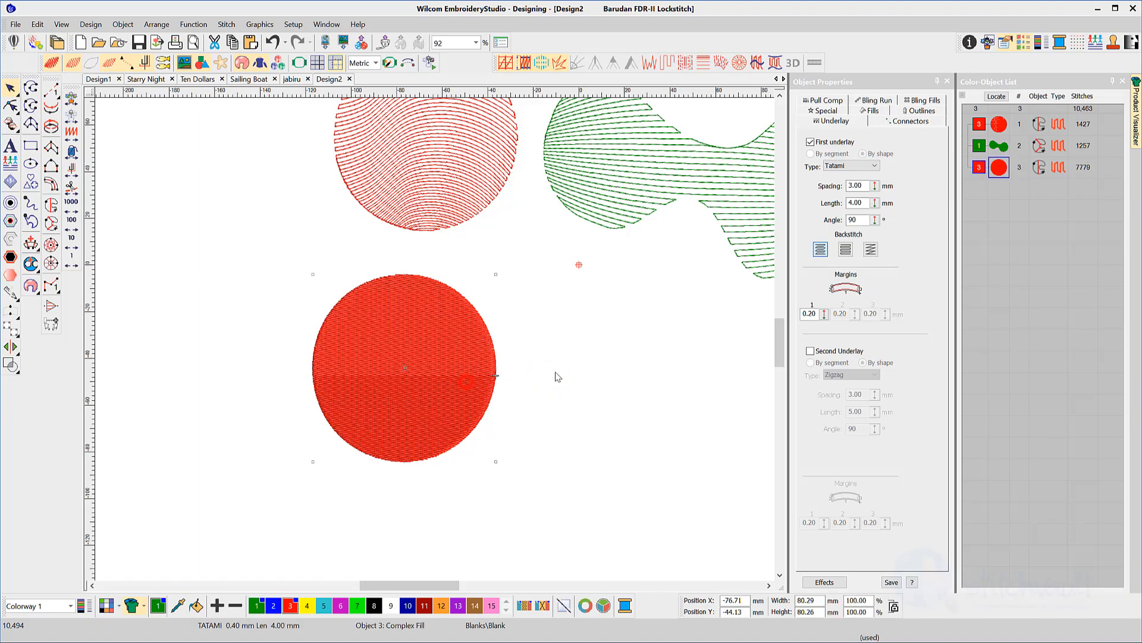
Step: Apply Color Blending to the lower red circle, using the first profile with 2 mm minimum spacing on top and the constant profile below
left_click(869, 112)
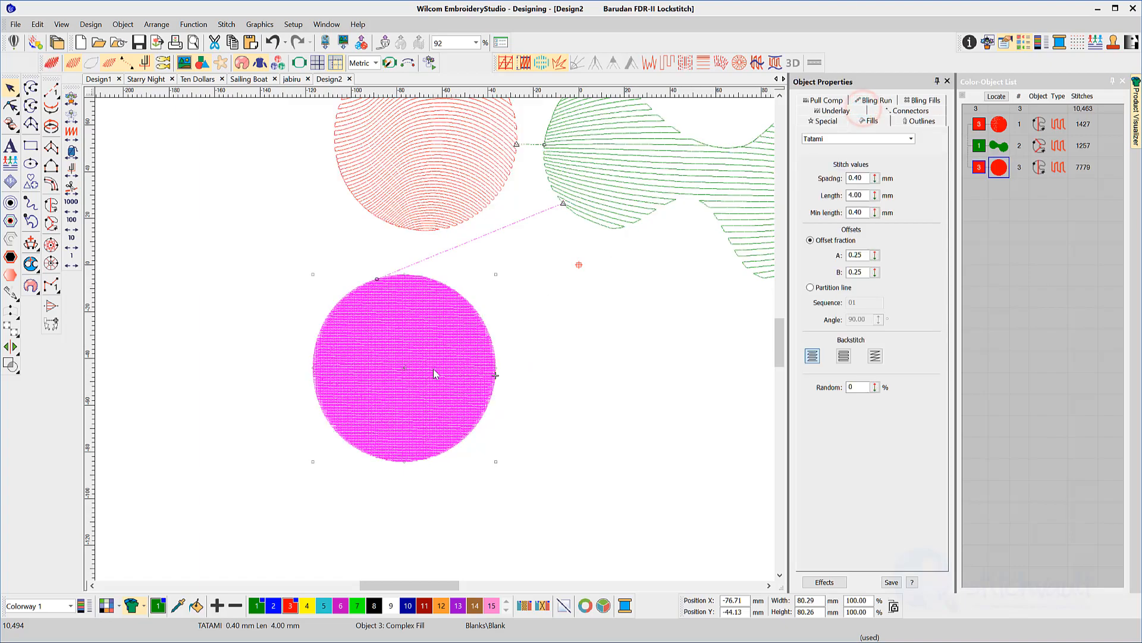
scroll(430, 372, "up", 4)
scroll(430, 339, "down", 2)
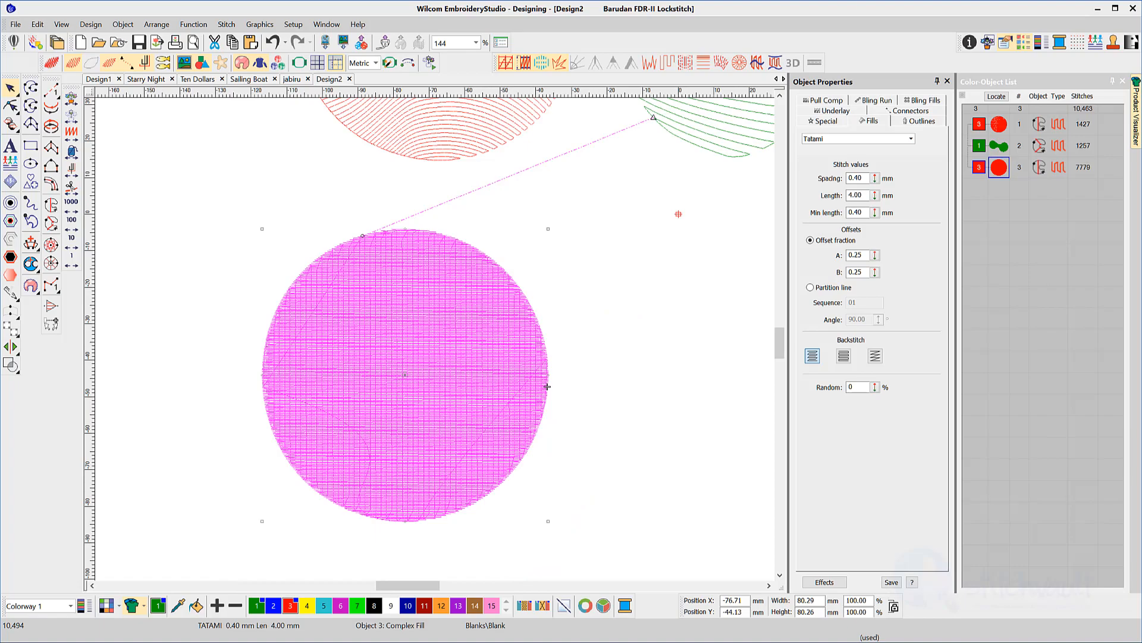
left_click(10, 274)
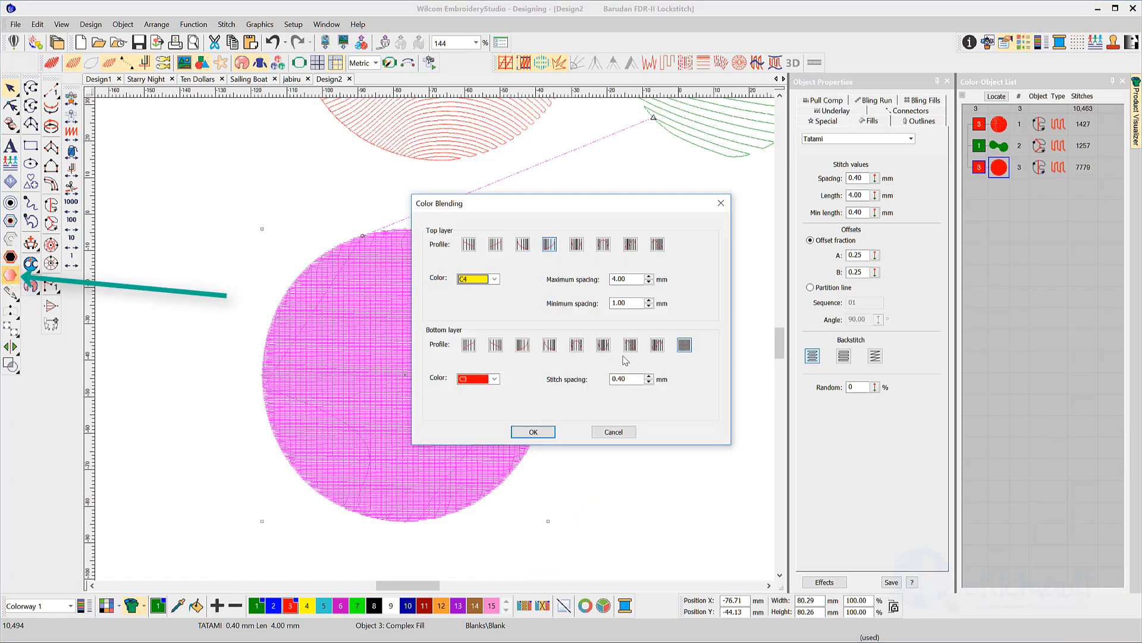
left_click(685, 345)
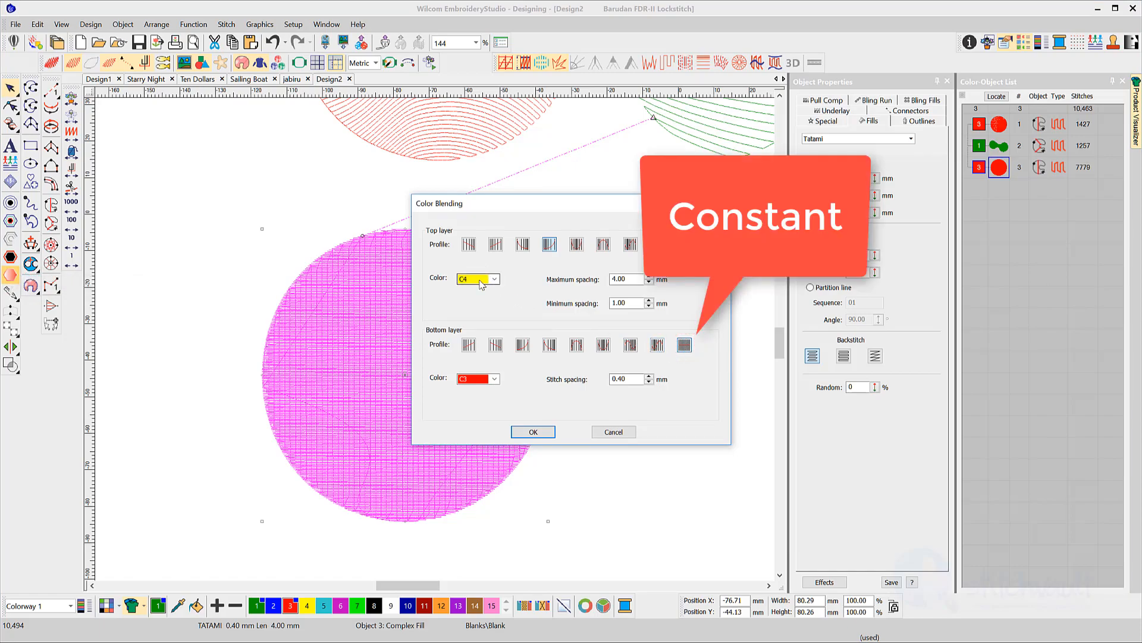
left_click(468, 244)
double_click(630, 304)
type("2")
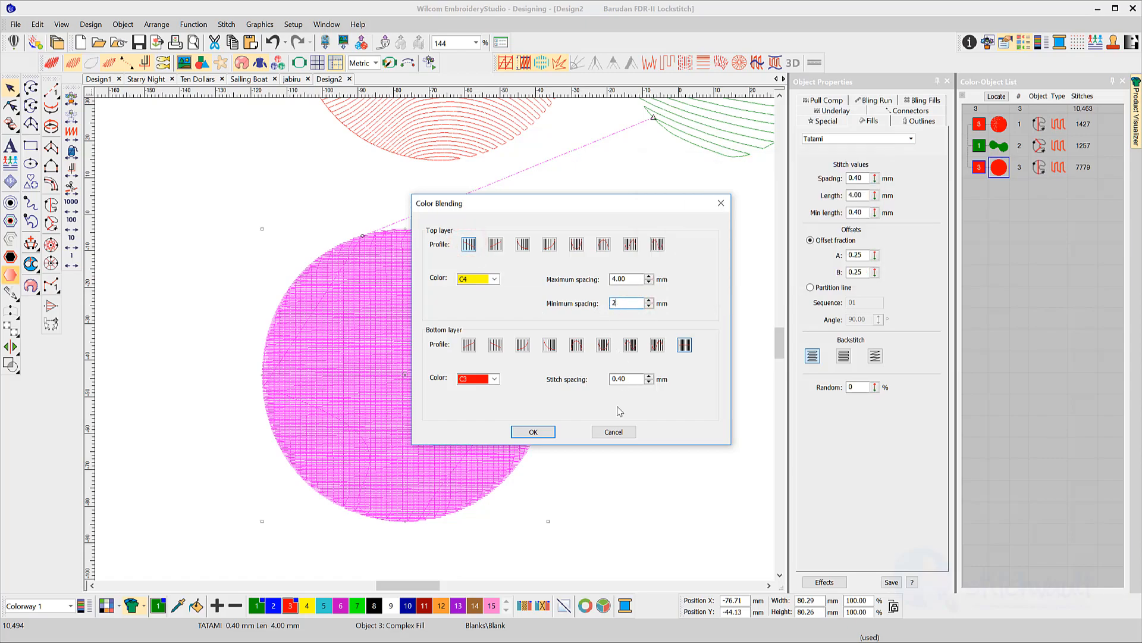
left_click(539, 432)
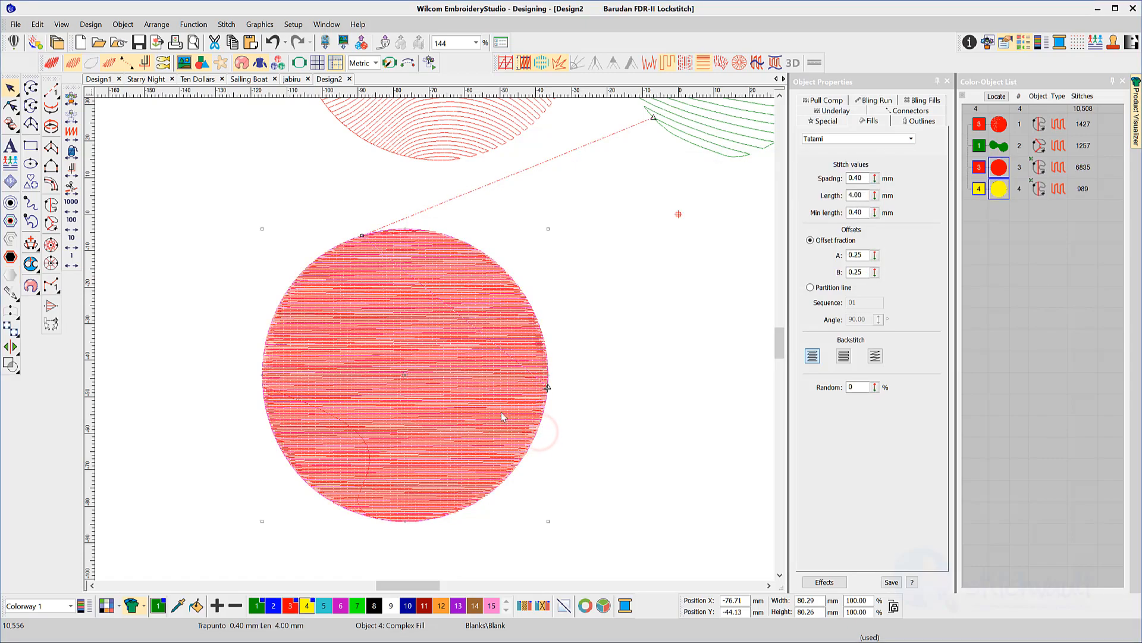
key("t")
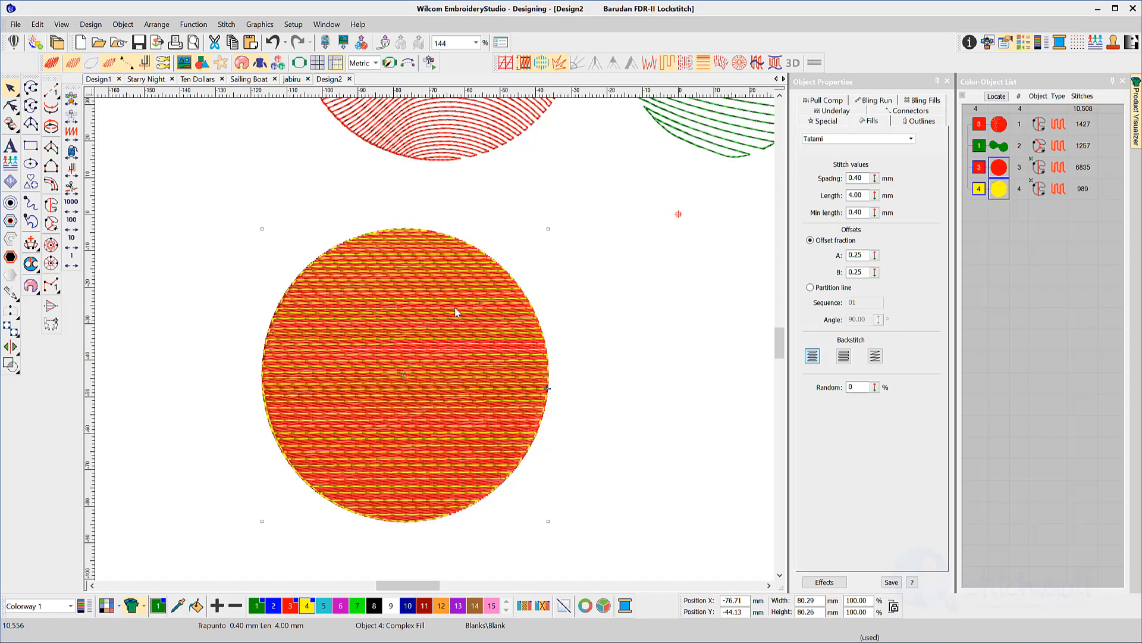
Step: Ungroup the colour-blended circle and select only its yellow top layer
right_click(1004, 185)
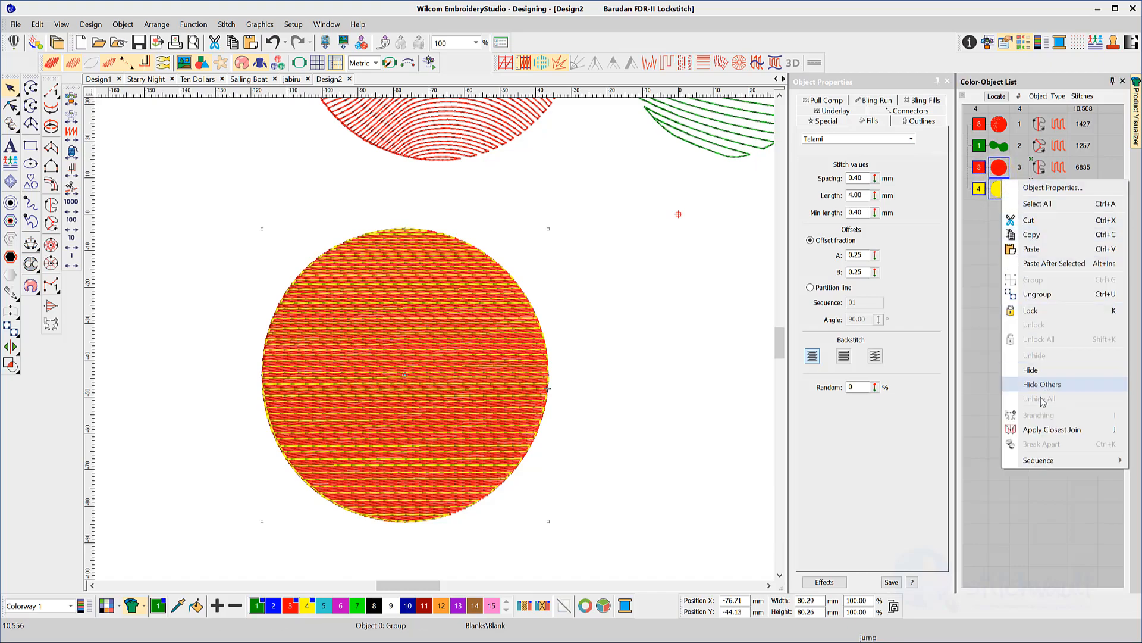
left_click(1036, 298)
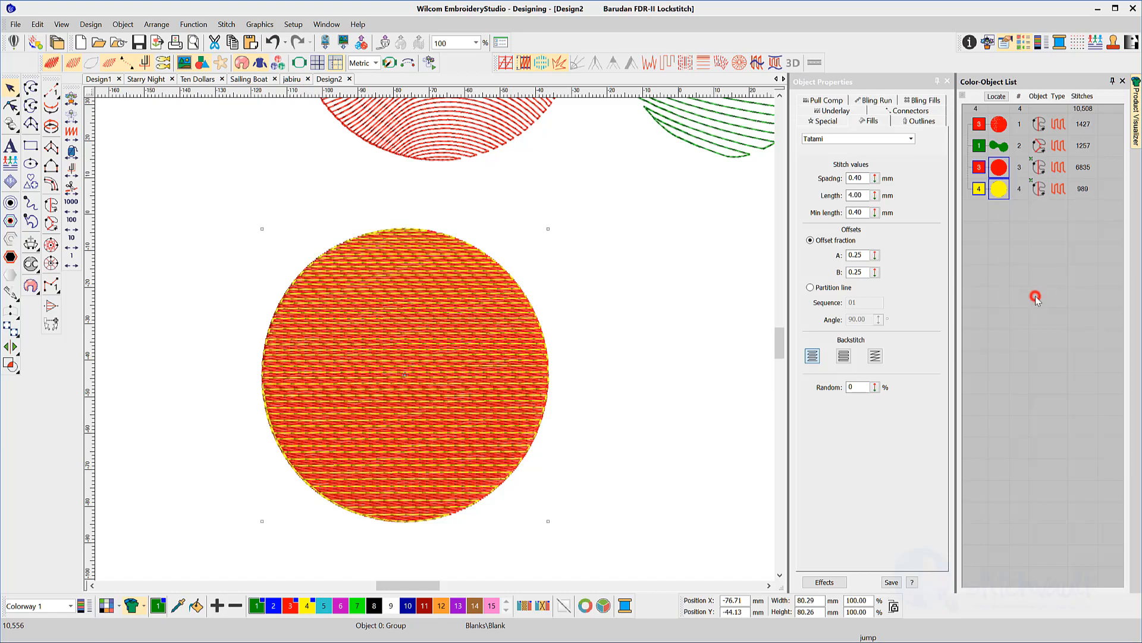
left_click(998, 195)
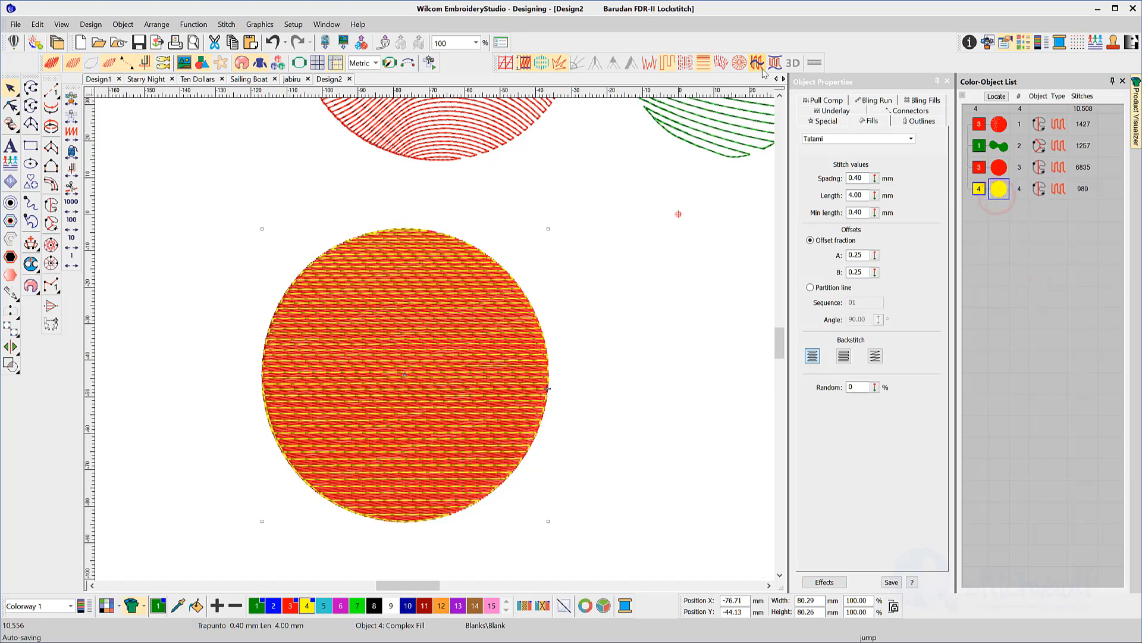
Step: Turn on accordion spacing for the yellow circle layer and set its minimum spacing to 1 mm
left_click(703, 62)
left_click(810, 141)
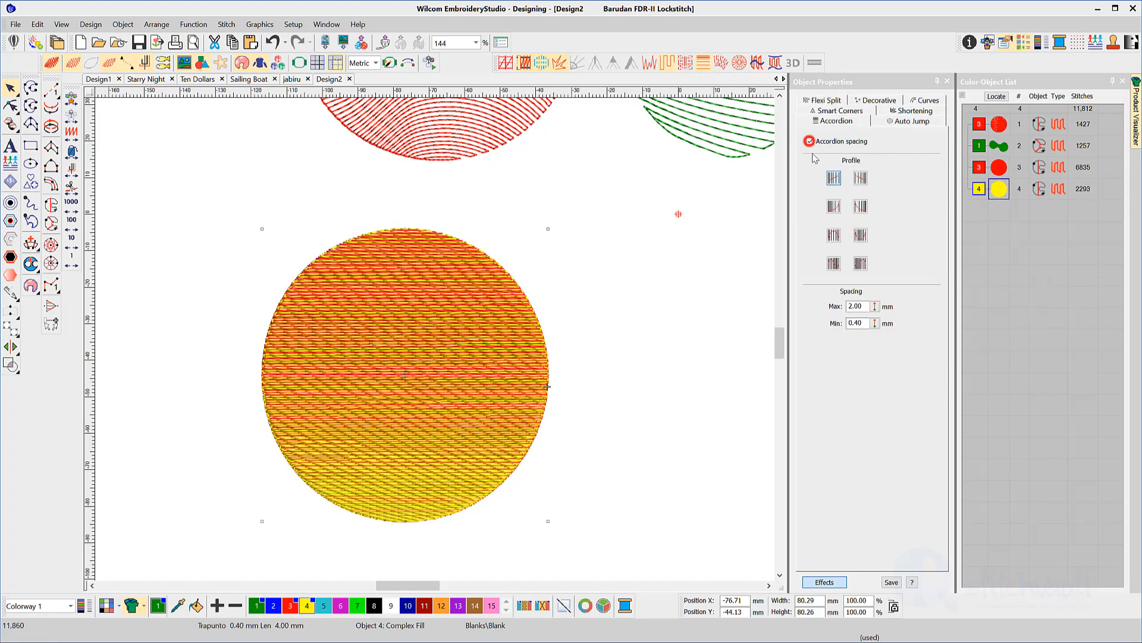
left_click(860, 235)
double_click(862, 323)
type("1")
key("Return")
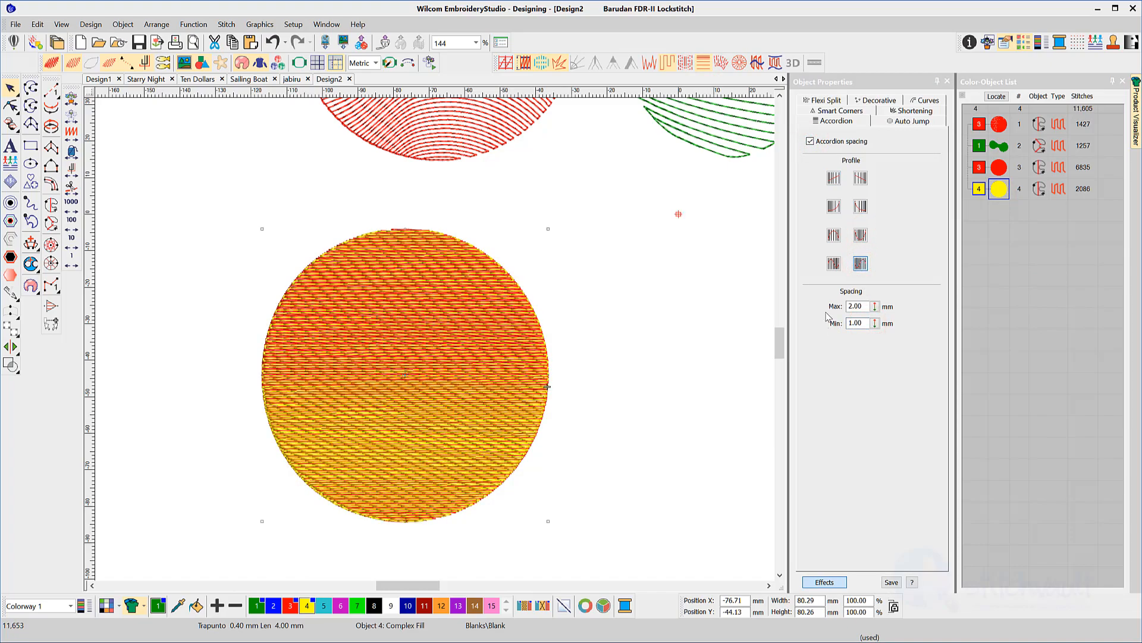
Step: Try the accordion spacing profiles in turn on the yellow layer, finishing with the first profile of the last row
left_click(833, 177)
left_click(860, 178)
left_click(834, 207)
left_click(860, 206)
left_click(834, 235)
left_click(861, 235)
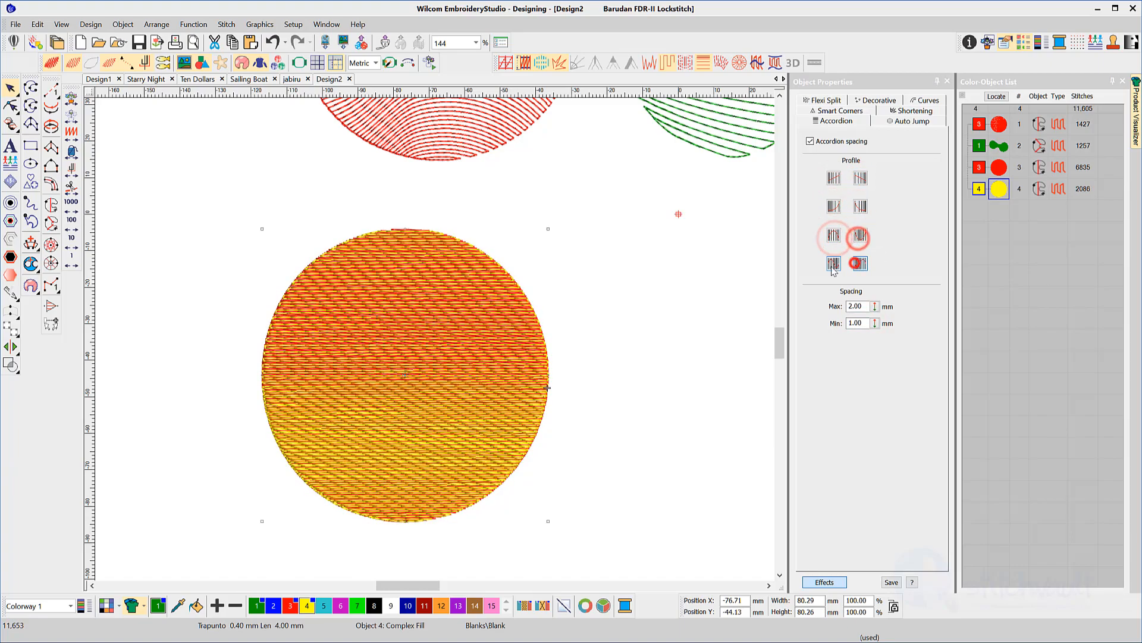
left_click(833, 263)
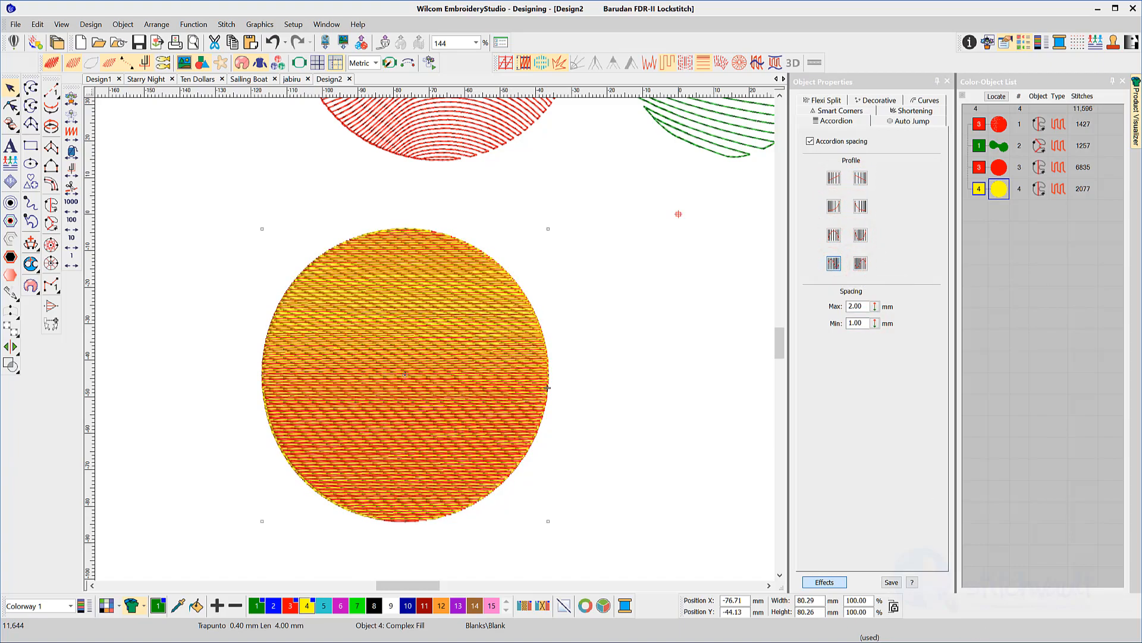
Step: Place a copy of the red base circle about 84 mm to the right of the blended one
left_click_drag(374, 305, 674, 303)
right_click(674, 303)
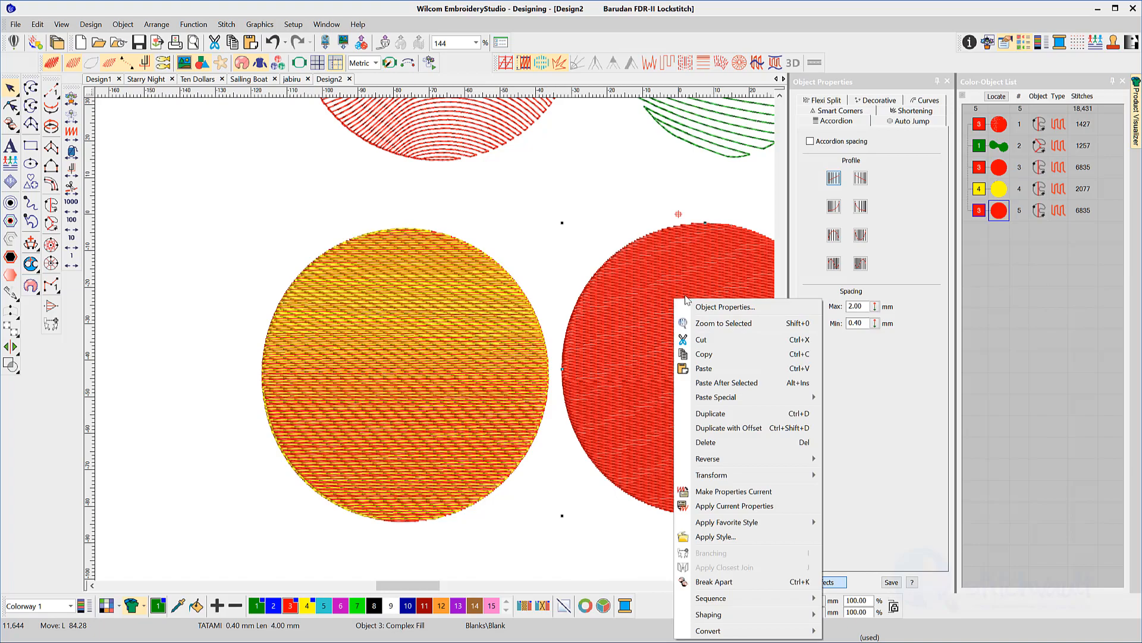
left_click(642, 210)
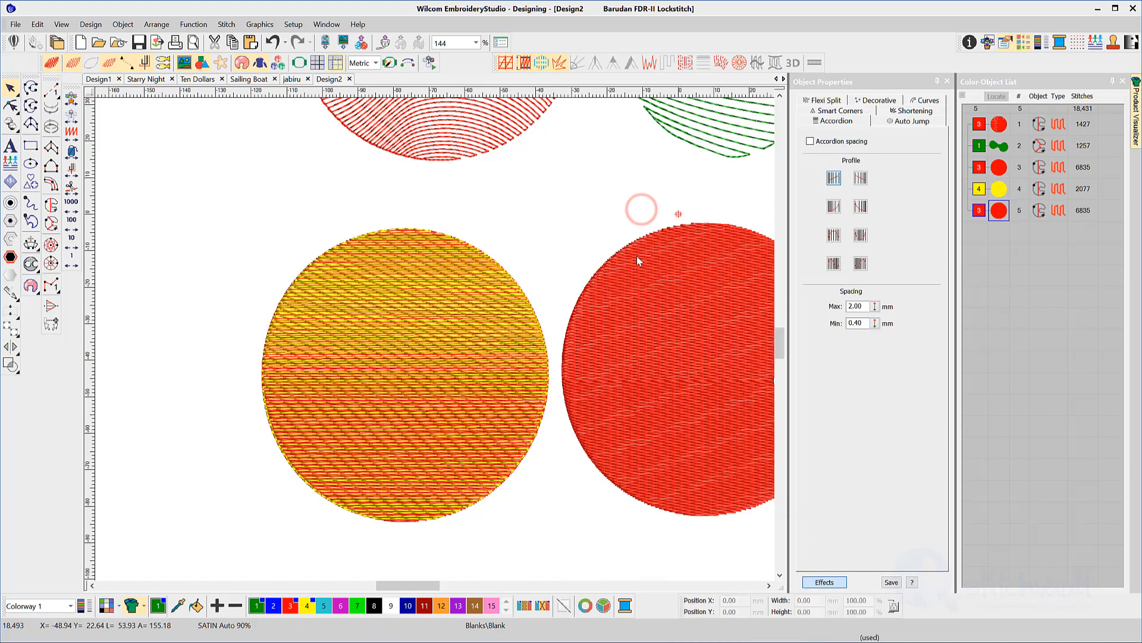
Step: Apply the Florentine effect to the copied red circle and reshape its guide line into an S-curve
scroll(635, 259, "down", 1)
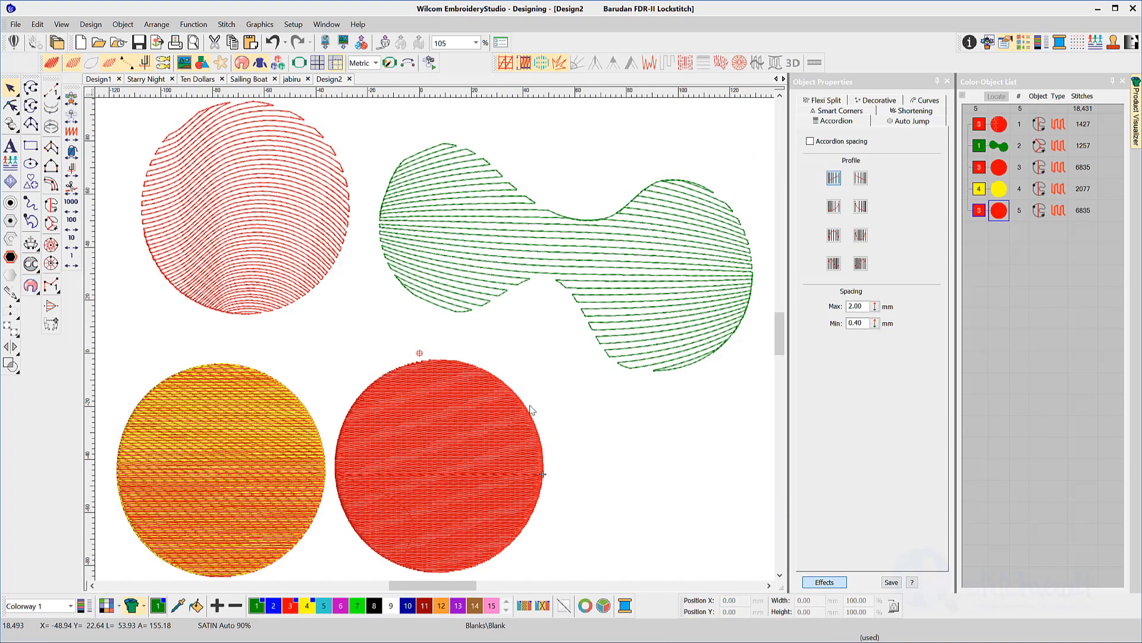
scroll(451, 453, "up", 2)
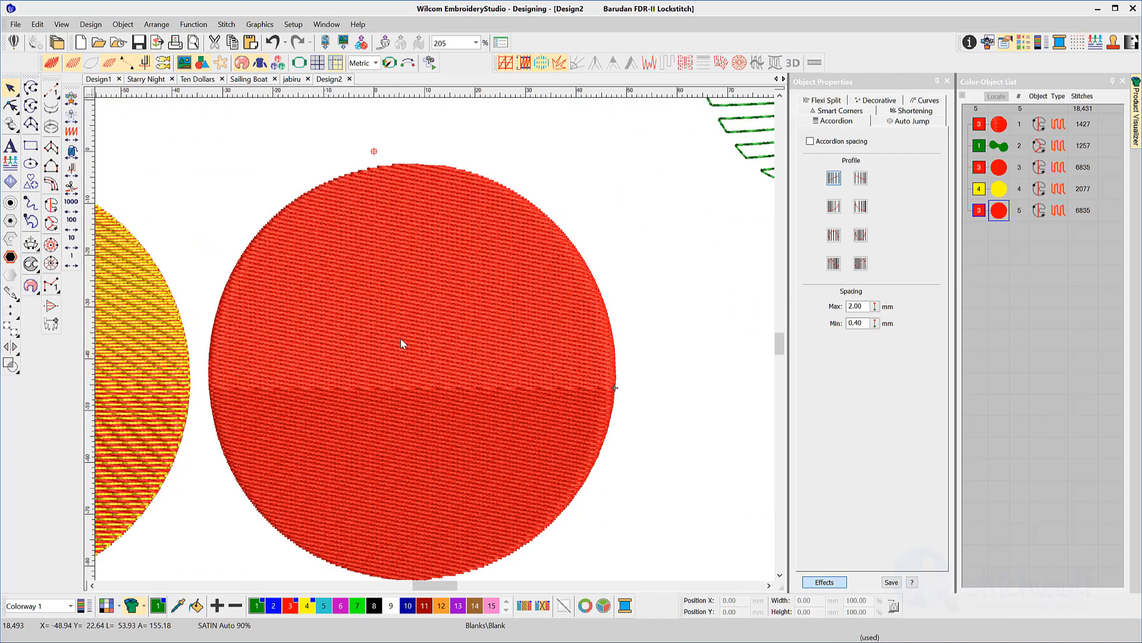
left_click(402, 344)
left_click(757, 62)
left_click(11, 106)
left_click_drag(479, 275, 515, 351)
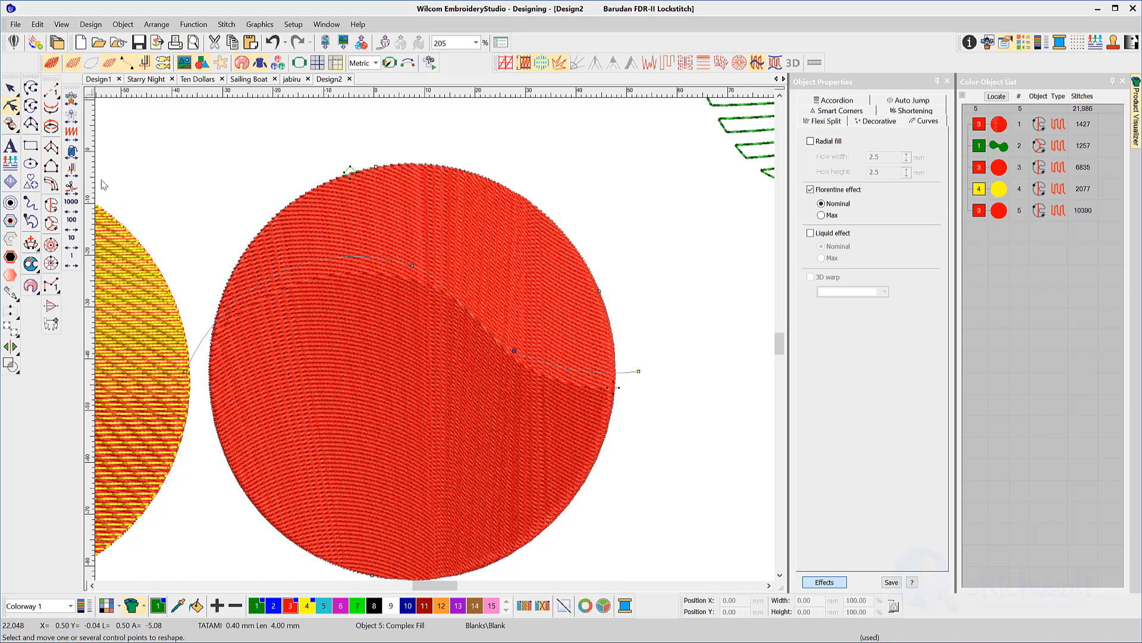
Step: Apply Color Blending to the curved red circle, using yellow at 4 mm maximum and 2 mm minimum spacing over a constant red layer
left_click(10, 274)
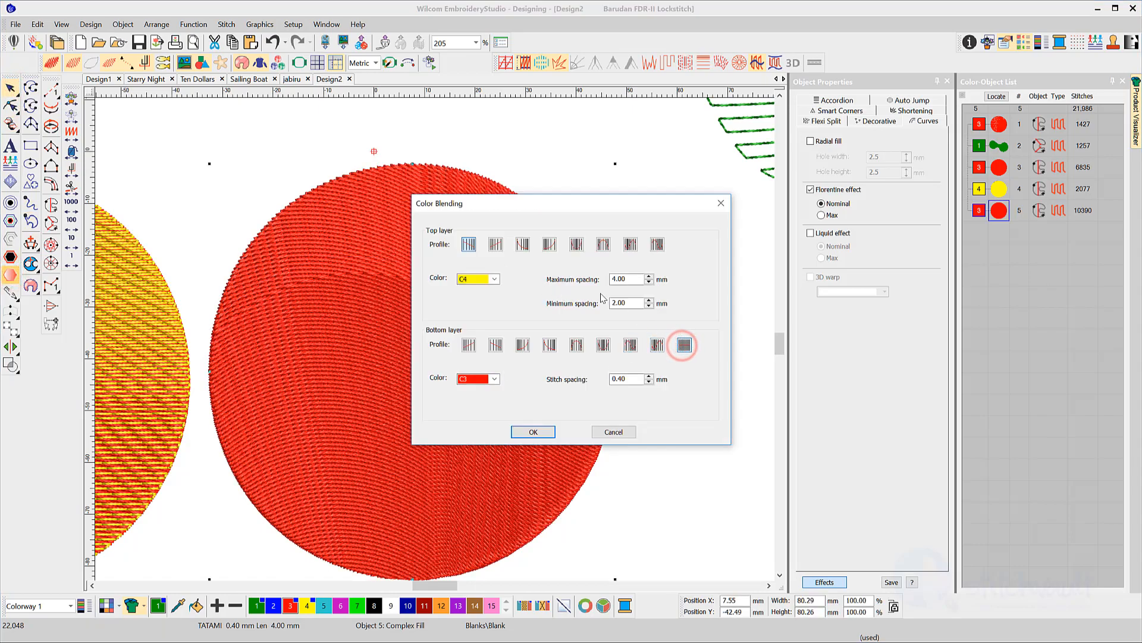
left_click(534, 431)
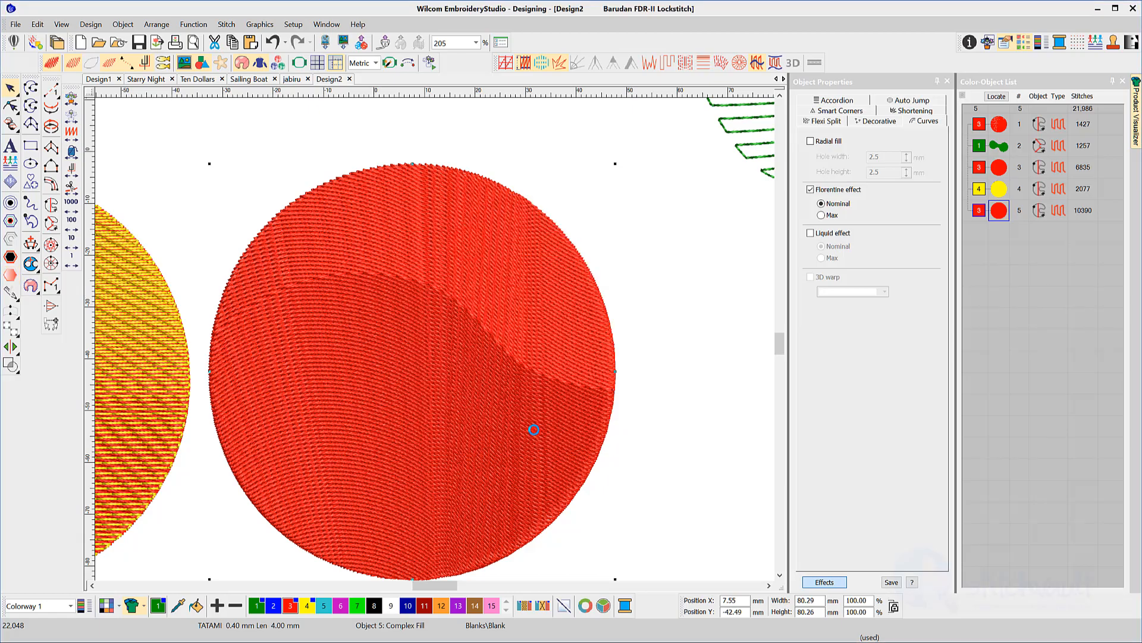